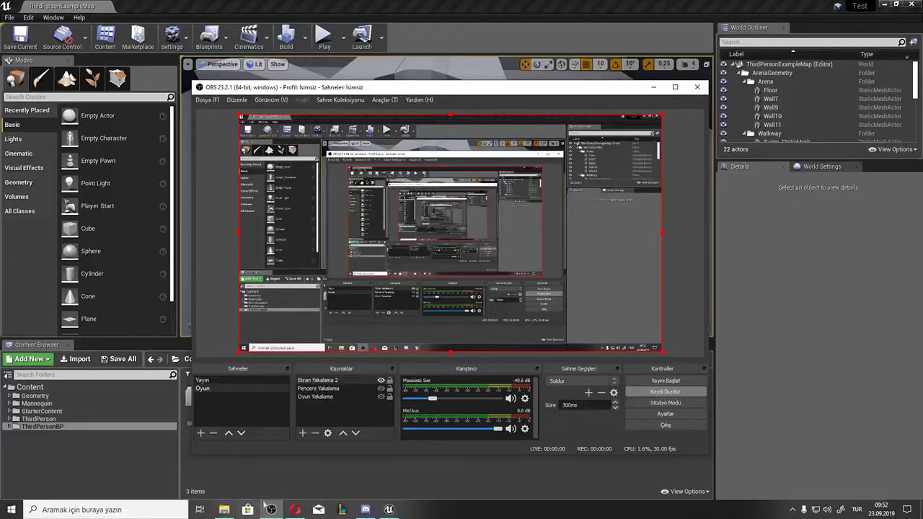
# Step: Minimize the recording window and orbit the view around the Third Person map
pyautogui.click(274, 510)
pyautogui.moveTo(291, 509)
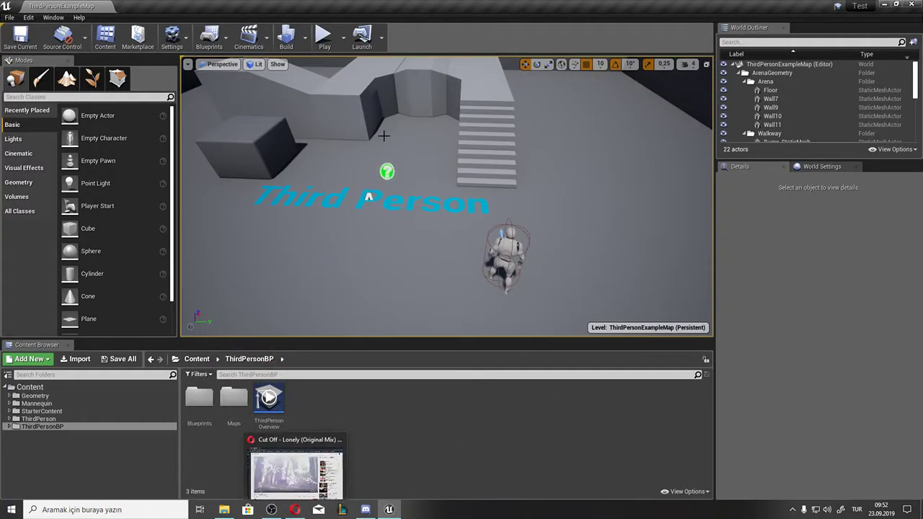
pyautogui.moveTo(246, 247); pyautogui.dragTo(245, 247, button='right')
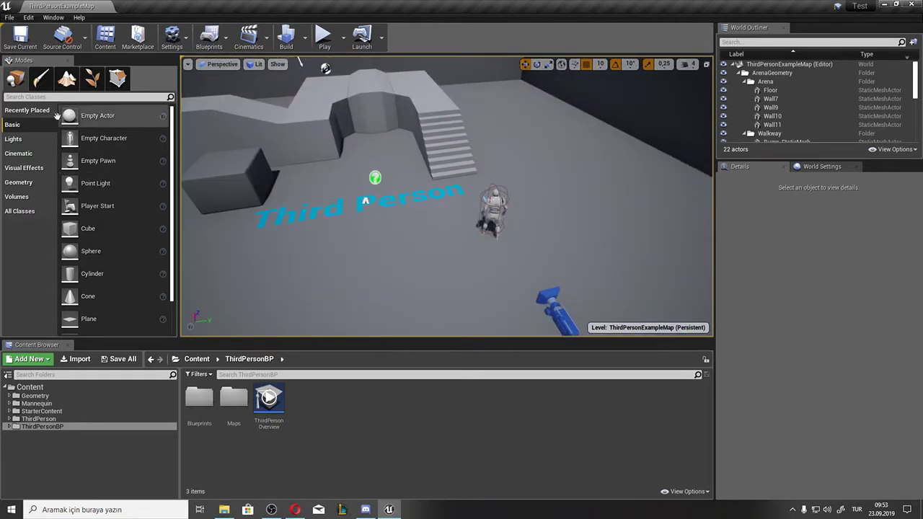
# Step: Show the Lights category in Modes and select the level's DirectionalLight from overhead
pyautogui.click(30, 112)
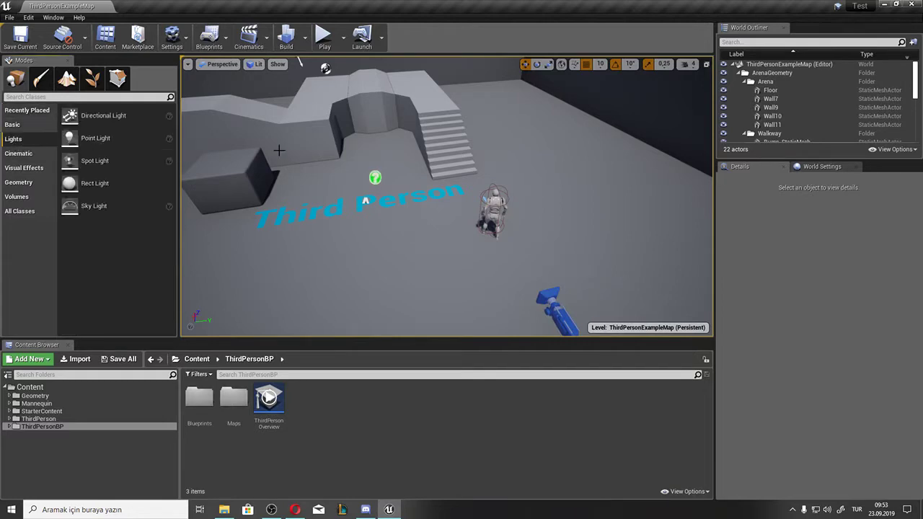
pyautogui.moveTo(279, 150); pyautogui.dragTo(279, 150, button='right')
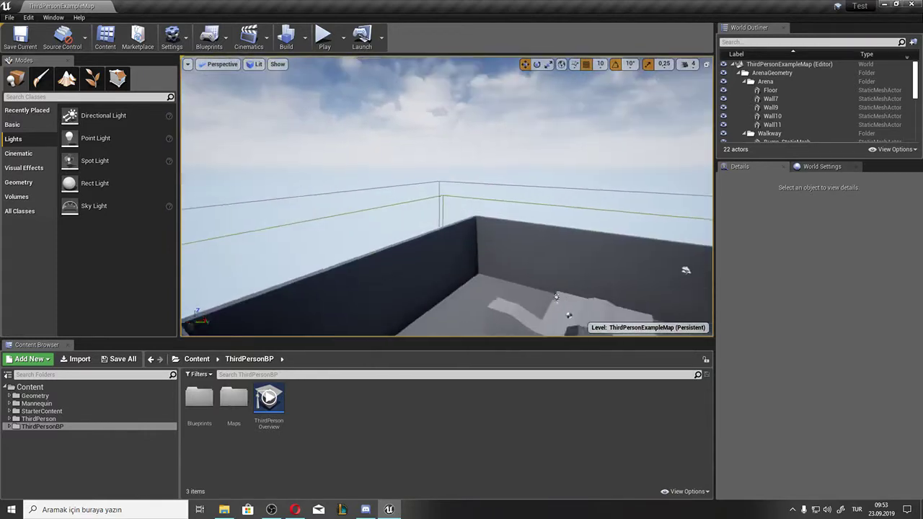
pyautogui.moveTo(447, 203); pyautogui.dragTo(447, 204, button='right')
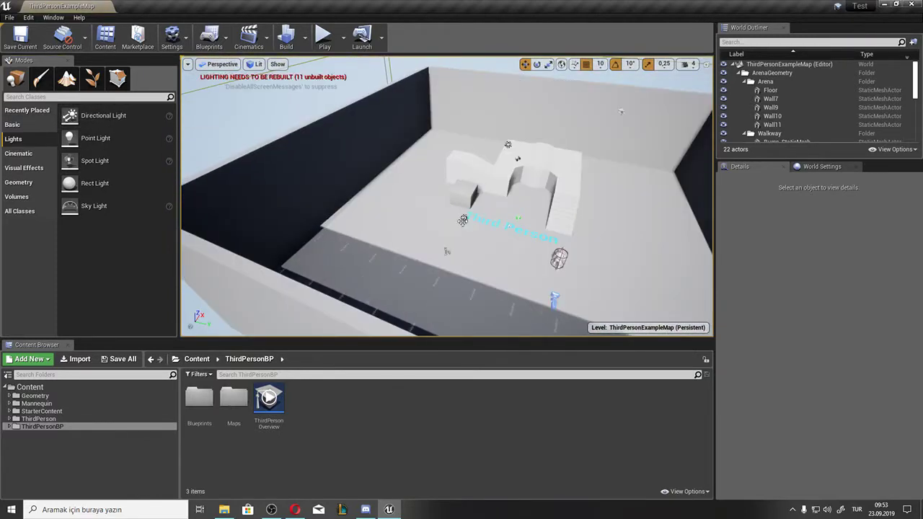
pyautogui.click(463, 220)
# Step: Rotate the DirectionalLight with the rotate gizmo to change the lighting angle
pyautogui.moveTo(496, 95); pyautogui.dragTo(496, 96, button='right')
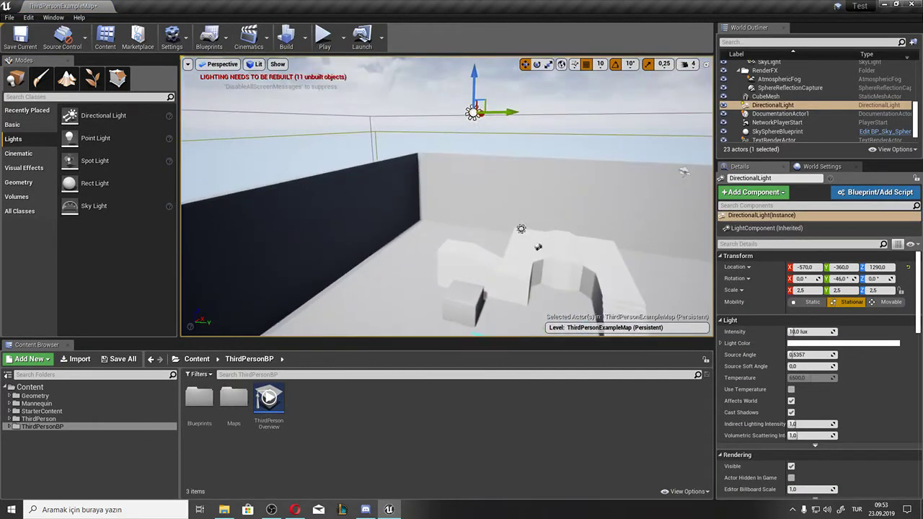
pyautogui.moveTo(537, 247); pyautogui.dragTo(537, 248, button='right')
pyautogui.press('e')
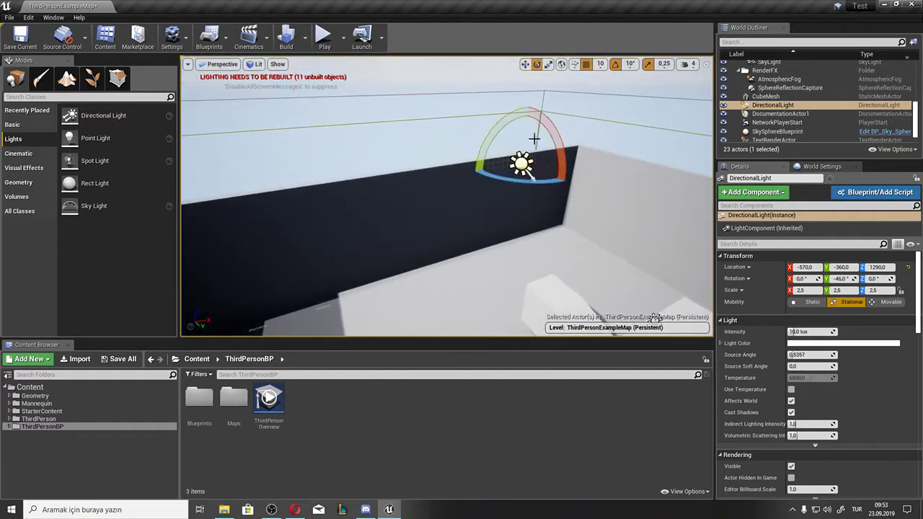
pyautogui.moveTo(551, 126); pyautogui.dragTo(555, 180)
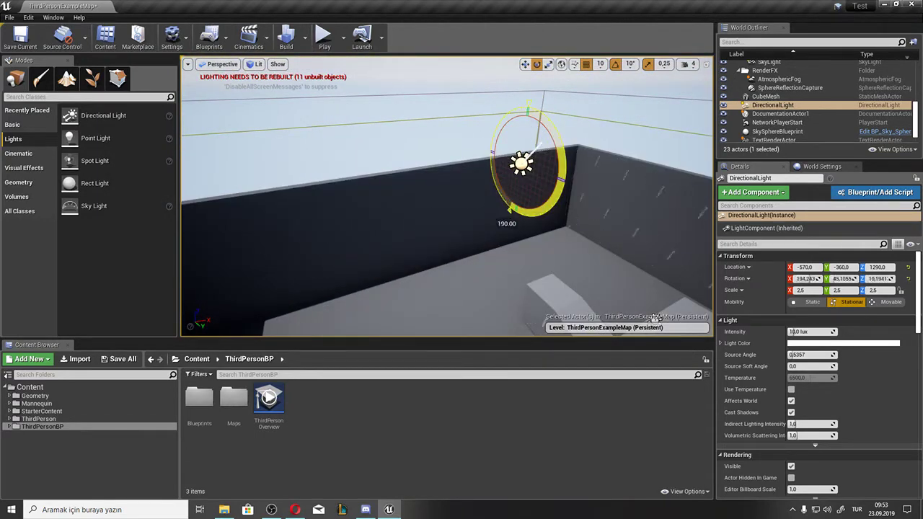
# Step: Focus on the DirectionalLight and turn it so the arena floor becomes lit
pyautogui.moveTo(655, 317); pyautogui.dragTo(469, 159, button='right')
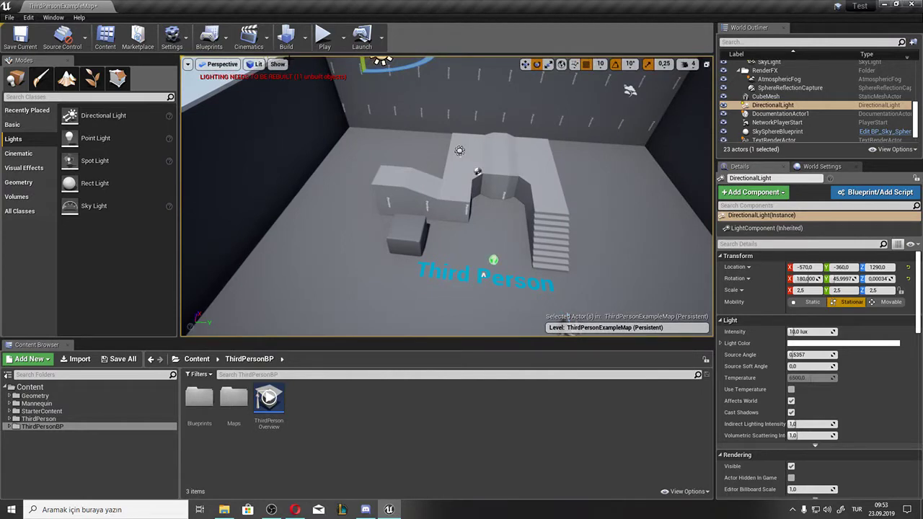
pyautogui.scroll(4, 416, 180)
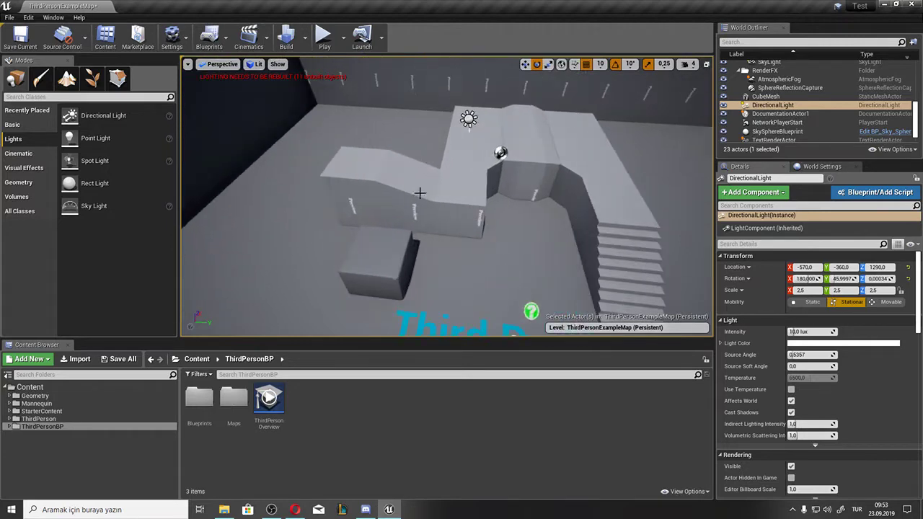
pyautogui.scroll(4, 411, 208)
pyautogui.scroll(-5, 409, 217)
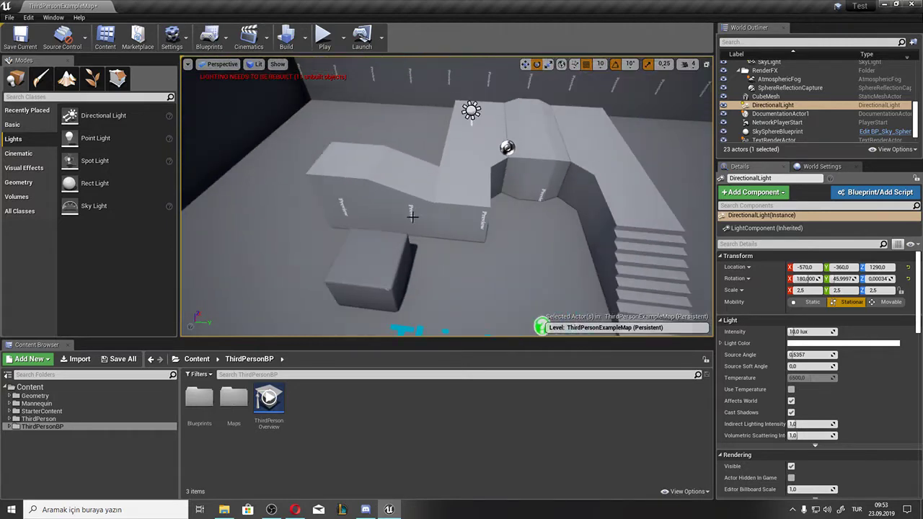
pyautogui.scroll(-3, 411, 215)
pyautogui.scroll(-3, 407, 216)
pyautogui.scroll(-3, 856, 354)
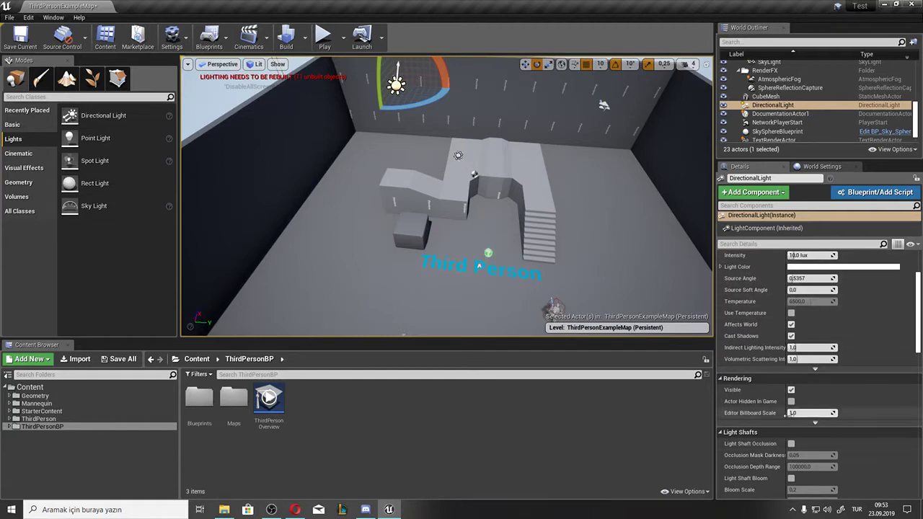
pyautogui.scroll(-1, 777, 397)
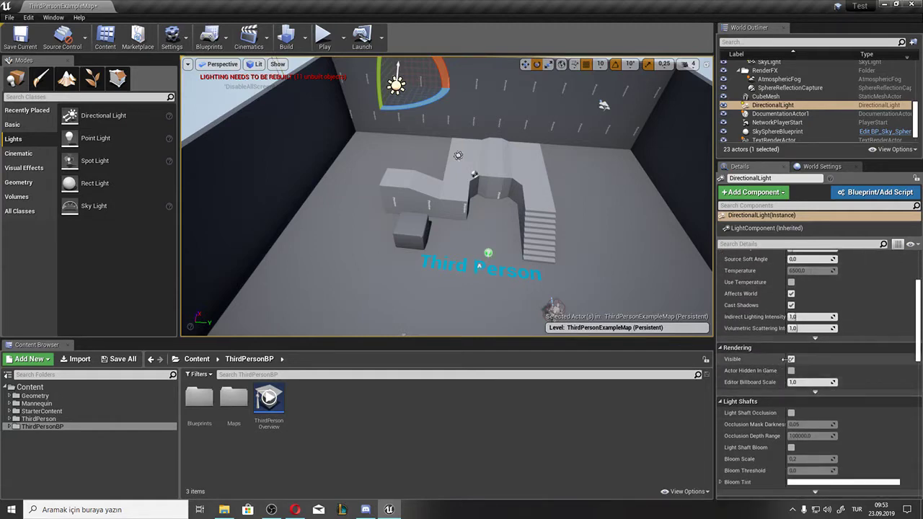
pyautogui.scroll(-3, 785, 358)
pyautogui.scroll(-1, 764, 390)
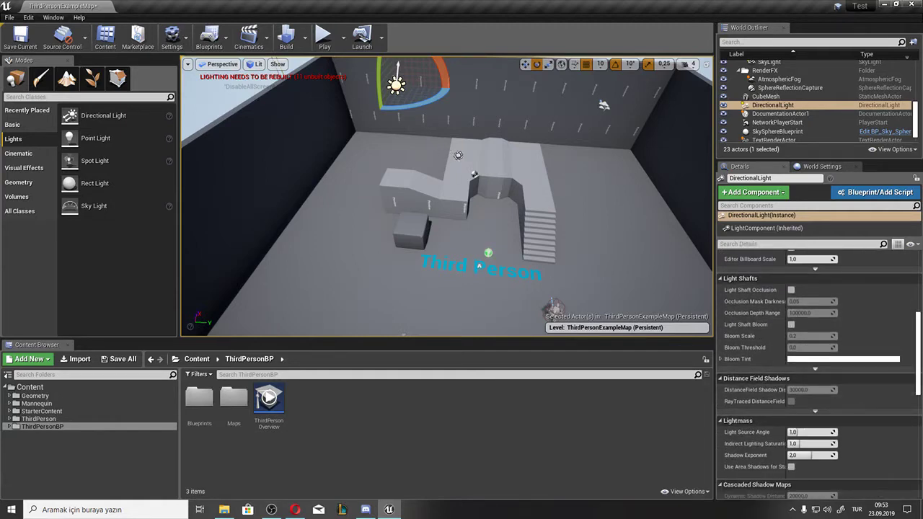
pyautogui.press('f')
pyautogui.moveTo(526, 173); pyautogui.dragTo(467, 218)
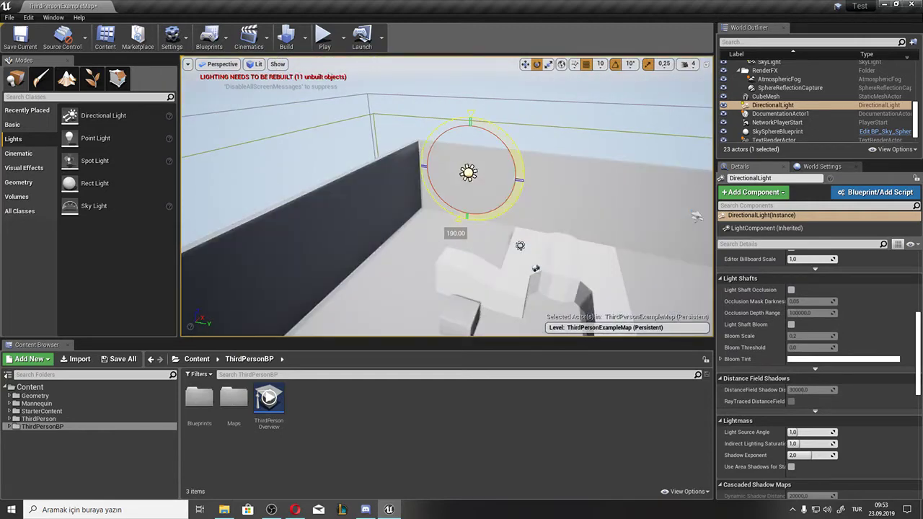
# Step: Delete the DirectionalLight from the level
pyautogui.moveTo(482, 129); pyautogui.dragTo(376, 108, button='right')
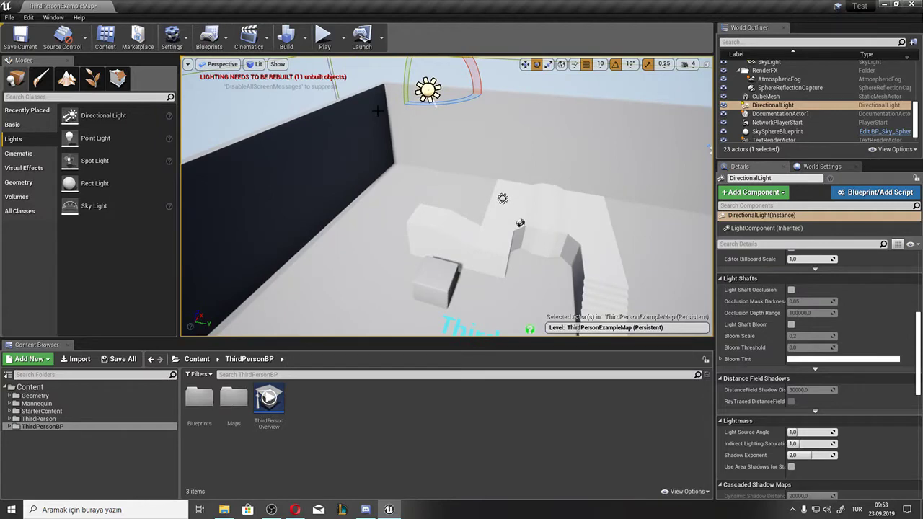
pyautogui.moveTo(409, 119)
pyautogui.mouseDown(button='right')
pyautogui.moveTo(548, 285)
pyautogui.moveTo(326, 163)
pyautogui.moveTo(490, 179)
pyautogui.moveTo(407, 158)
pyautogui.moveTo(334, 121)
pyautogui.mouseUp(button='right')
pyautogui.press('Delete')
# Step: Rotate the Light Source directional light to -120 to darken the scene, then delete it
pyautogui.click(490, 176)
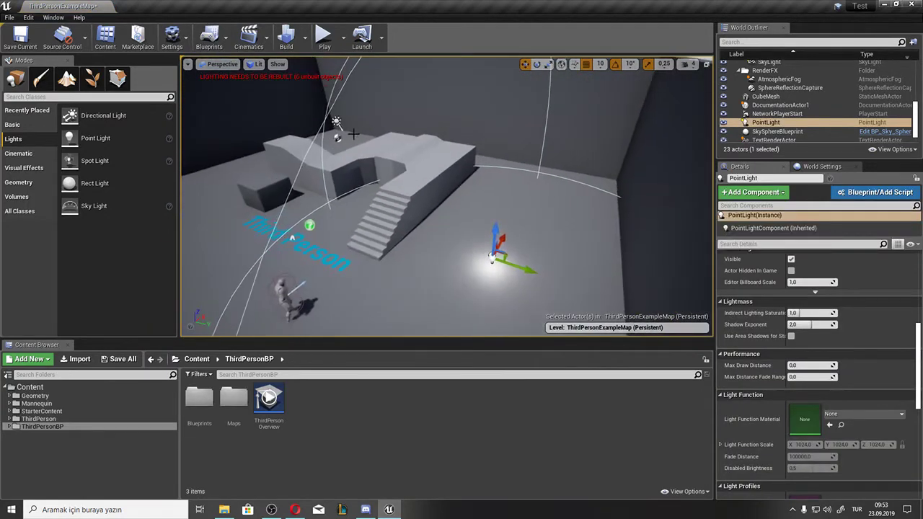
pyautogui.click(334, 121)
pyautogui.moveTo(367, 125); pyautogui.dragTo(310, 144)
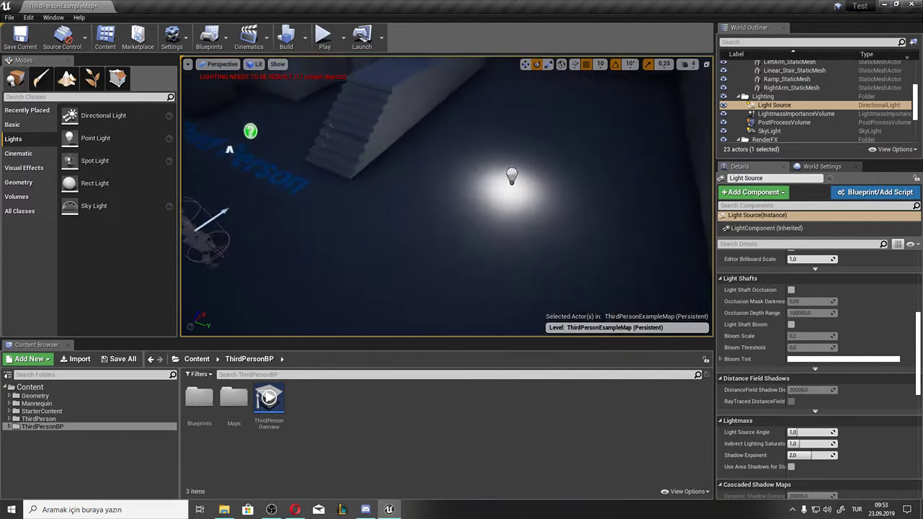
pyautogui.moveTo(290, 238); pyautogui.dragTo(444, 226, button='right')
pyautogui.press('Delete')
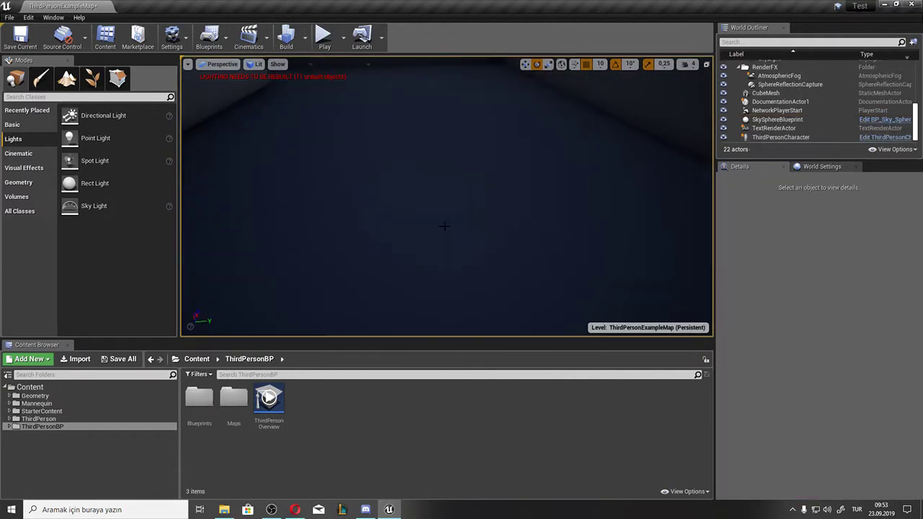
# Step: Place a Point Light on the floor and raise it straight up
pyautogui.moveTo(138, 139); pyautogui.dragTo(487, 184)
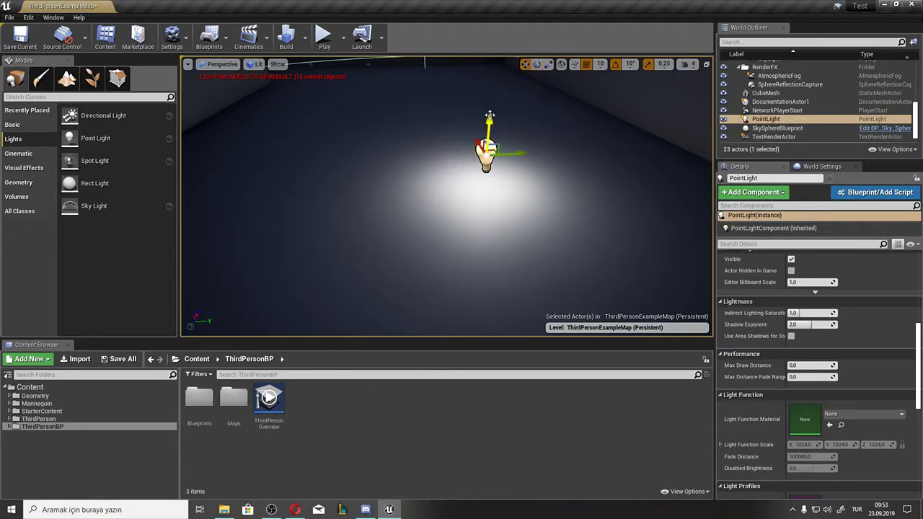
pyautogui.moveTo(489, 115); pyautogui.dragTo(495, 59)
pyautogui.moveTo(447, 217); pyautogui.dragTo(404, 231, button='right')
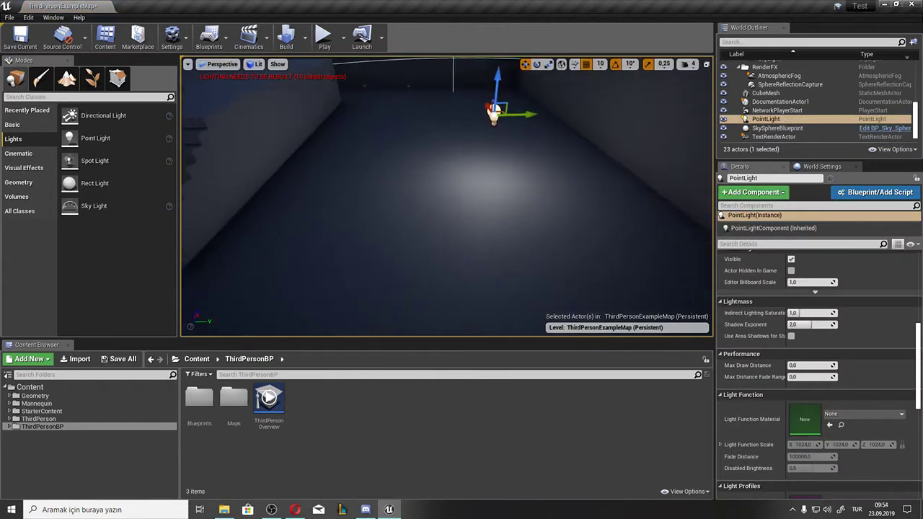
pyautogui.scroll(3, 799, 278)
pyautogui.scroll(4, 801, 289)
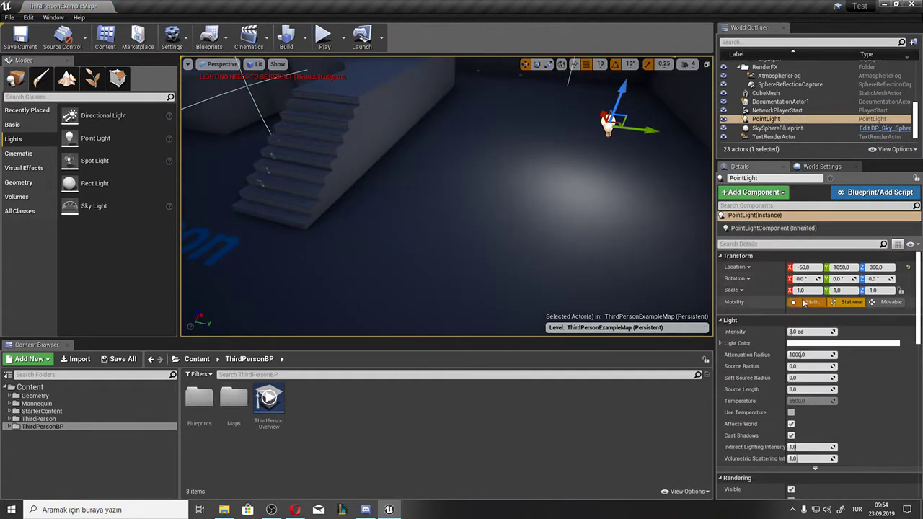
# Step: Adjust the Point Light's intensity, then delete it
pyautogui.moveTo(812, 331)
pyautogui.mouseDown()
pyautogui.moveTo(793, 331)
pyautogui.moveTo(814, 331)
pyautogui.moveTo(779, 354)
pyautogui.moveTo(800, 355)
pyautogui.mouseUp()
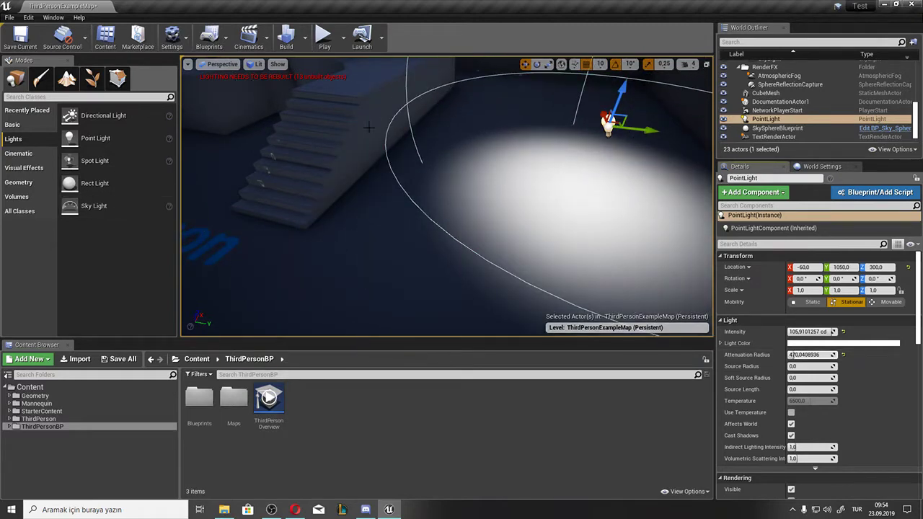
pyautogui.moveTo(368, 127); pyautogui.dragTo(212, 190)
pyautogui.press('Delete')
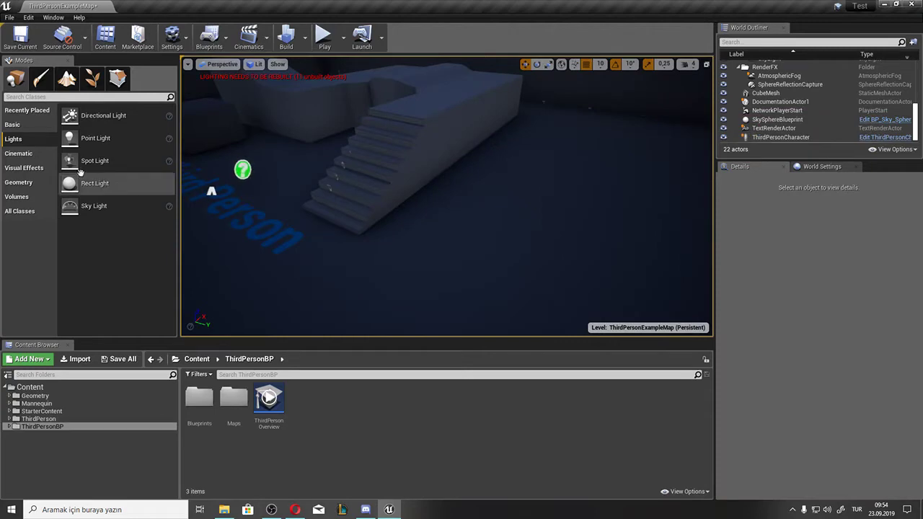
# Step: Place a Spot Light by the stairs with intensity ~137.9 cd, inner cone ~19, outer cone ~60
pyautogui.moveTo(81, 163)
pyautogui.mouseDown()
pyautogui.moveTo(499, 218)
pyautogui.moveTo(513, 72)
pyautogui.mouseUp()
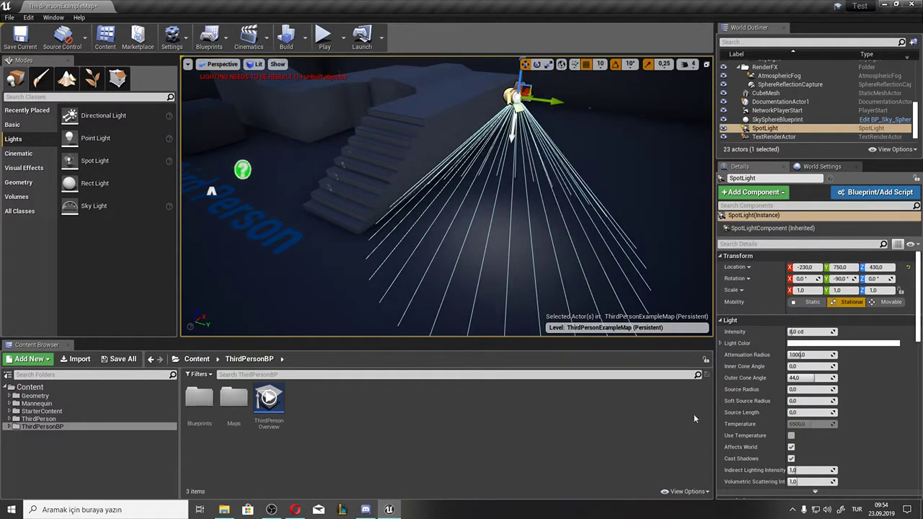
pyautogui.moveTo(813, 332); pyautogui.dragTo(837, 333)
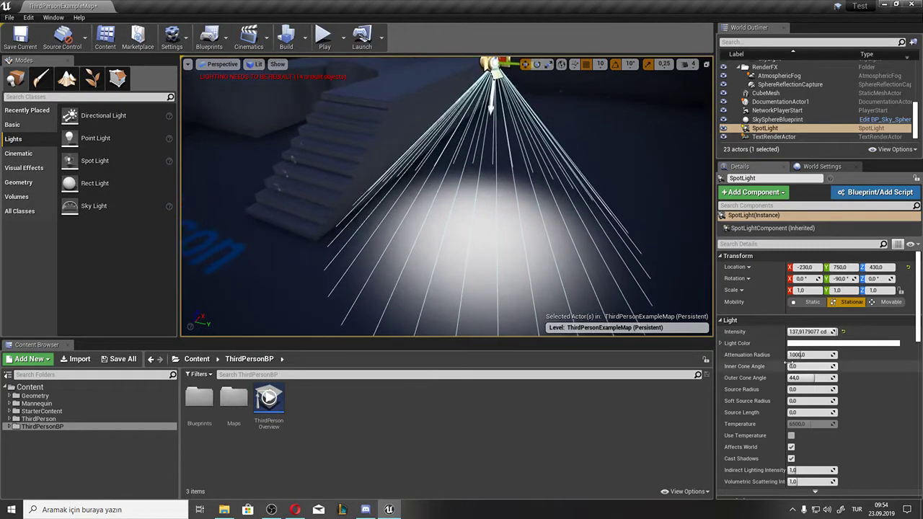
pyautogui.moveTo(791, 367); pyautogui.dragTo(796, 366)
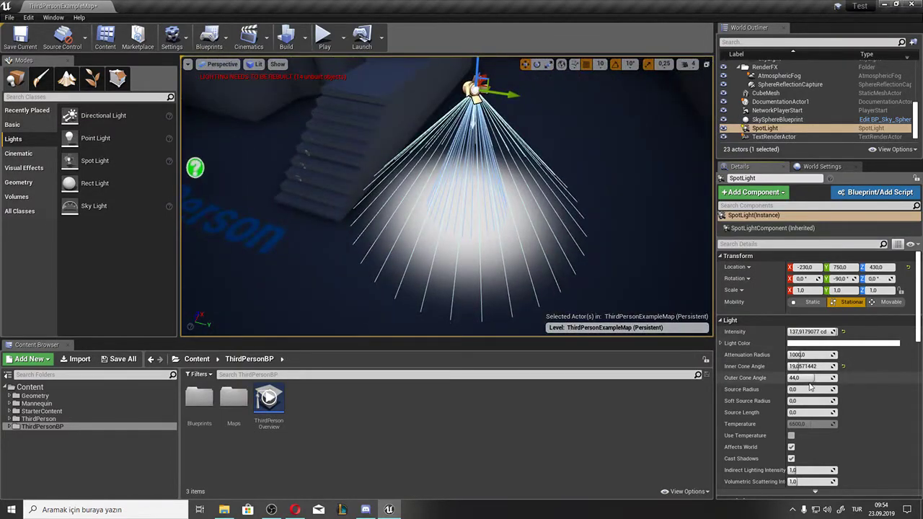
pyautogui.moveTo(806, 379); pyautogui.dragTo(822, 378)
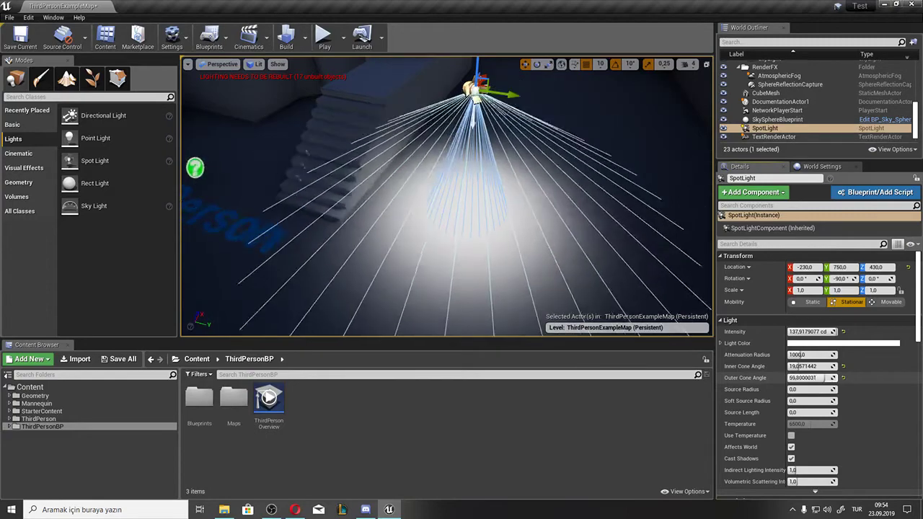
# Step: Dim the spot light and widen its inner cone angle, then delete it
pyautogui.moveTo(806, 332); pyautogui.dragTo(821, 332)
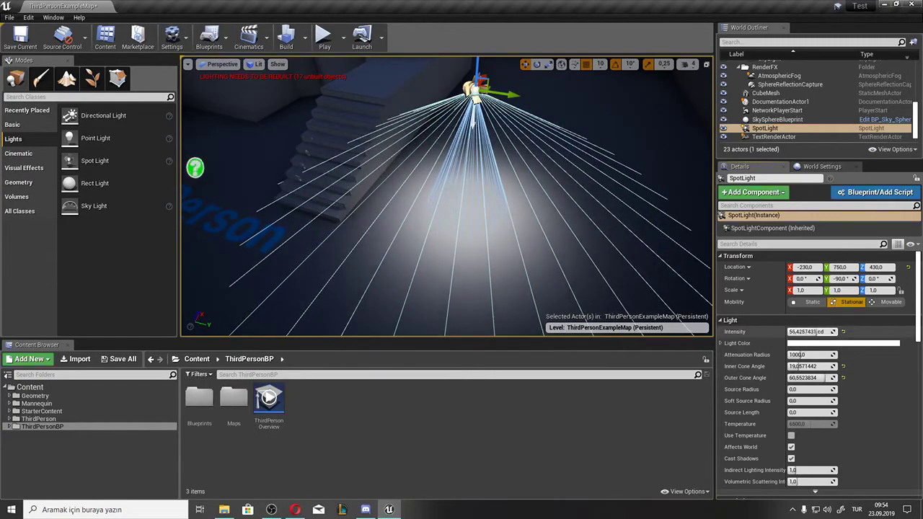
pyautogui.scroll(5, 455, 185)
pyautogui.scroll(2, 501, 222)
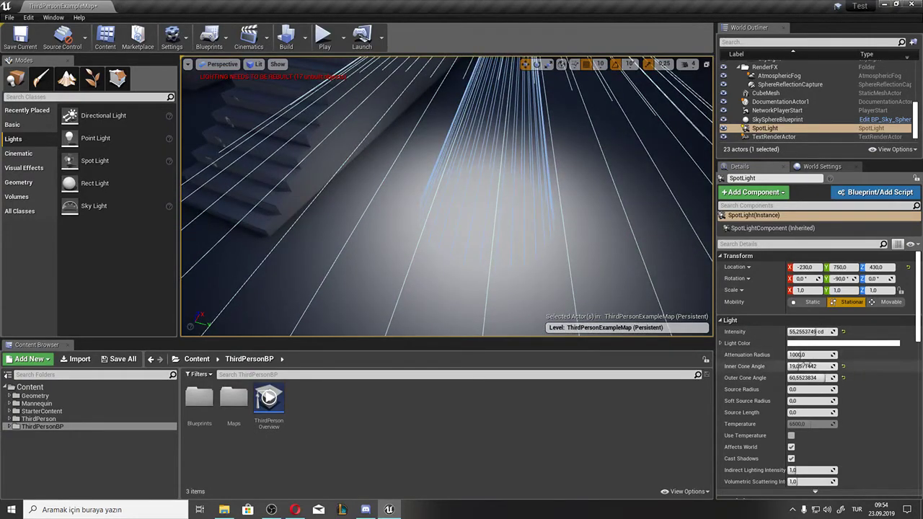
pyautogui.moveTo(793, 367)
pyautogui.mouseDown()
pyautogui.moveTo(823, 367)
pyautogui.moveTo(793, 366)
pyautogui.mouseUp()
pyautogui.scroll(-5, 413, 214)
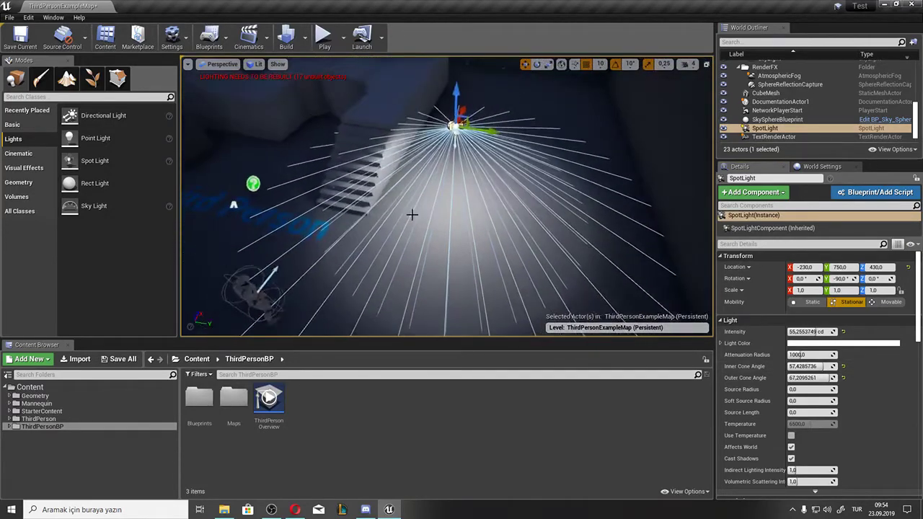
pyautogui.scroll(4, 413, 214)
pyautogui.scroll(4, 408, 212)
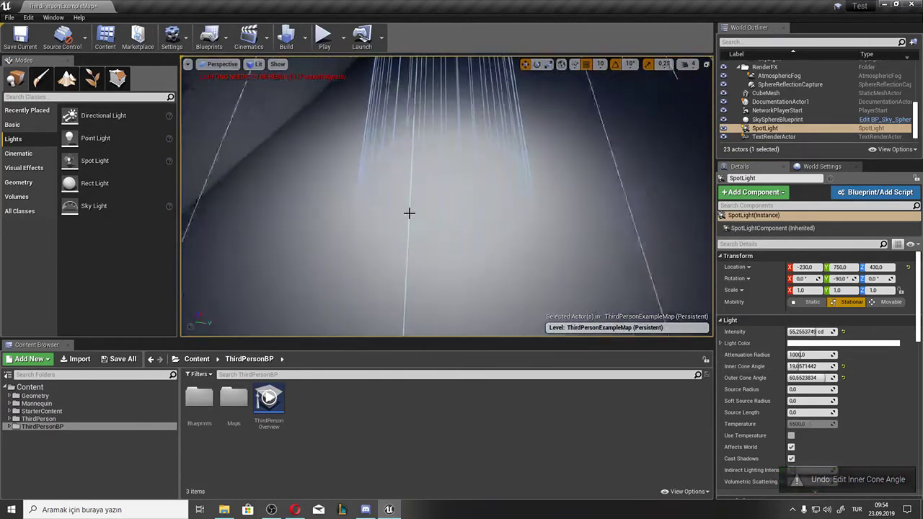
pyautogui.press('Delete')
pyautogui.moveTo(87, 178)
pyautogui.mouseDown()
pyautogui.moveTo(457, 243)
pyautogui.moveTo(505, 216)
pyautogui.moveTo(269, 77)
pyautogui.moveTo(324, 108)
pyautogui.mouseUp()
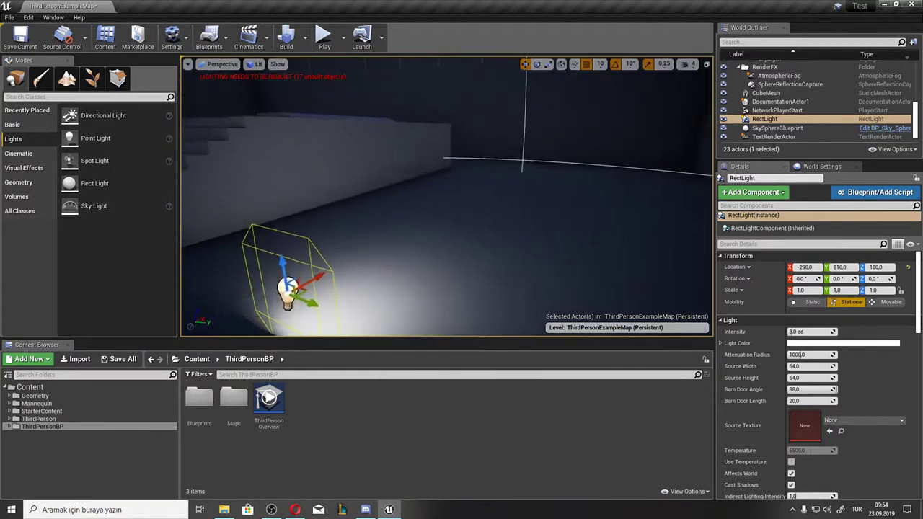
pyautogui.moveTo(382, 123); pyautogui.dragTo(391, 105)
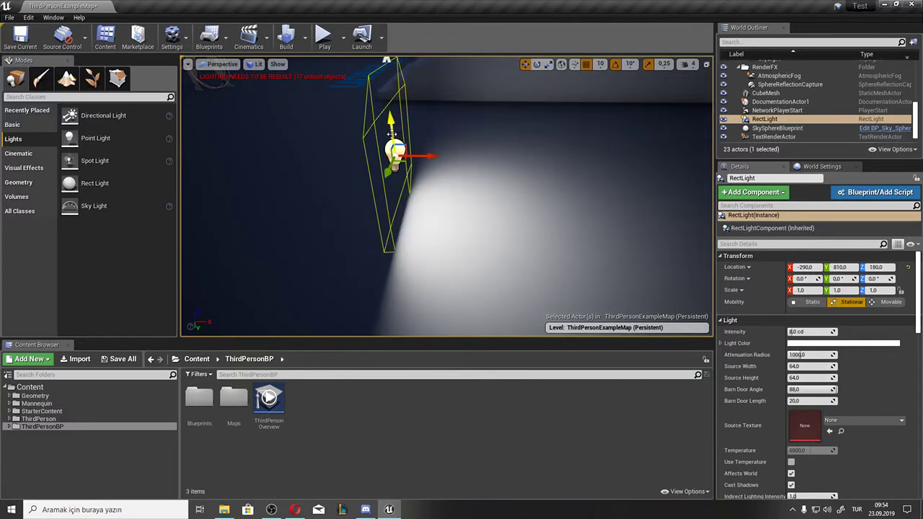
pyautogui.keyDown('alt'); pyautogui.moveTo(391, 134); pyautogui.dragTo(404, 180); pyautogui.keyUp('alt')
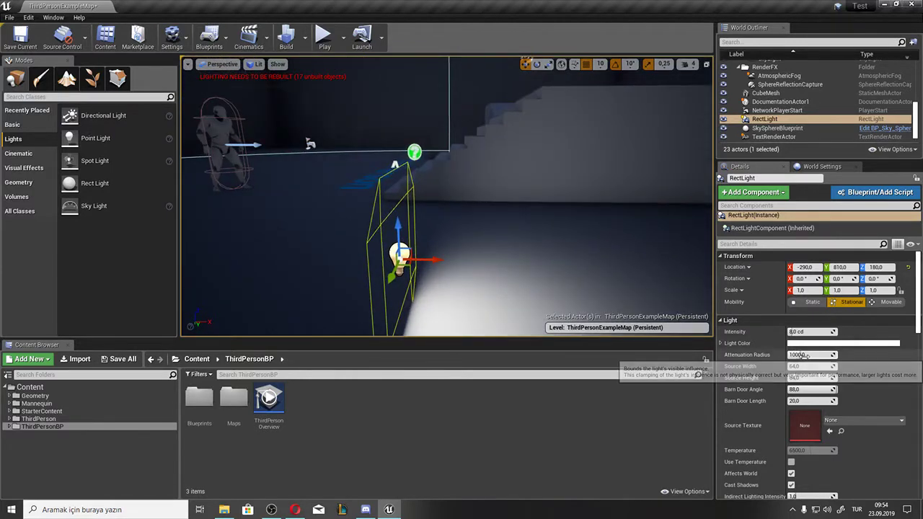
pyautogui.moveTo(811, 355)
pyautogui.mouseDown()
pyautogui.moveTo(764, 354)
pyautogui.moveTo(836, 355)
pyautogui.moveTo(836, 366)
pyautogui.moveTo(811, 366)
pyautogui.moveTo(837, 366)
pyautogui.mouseUp()
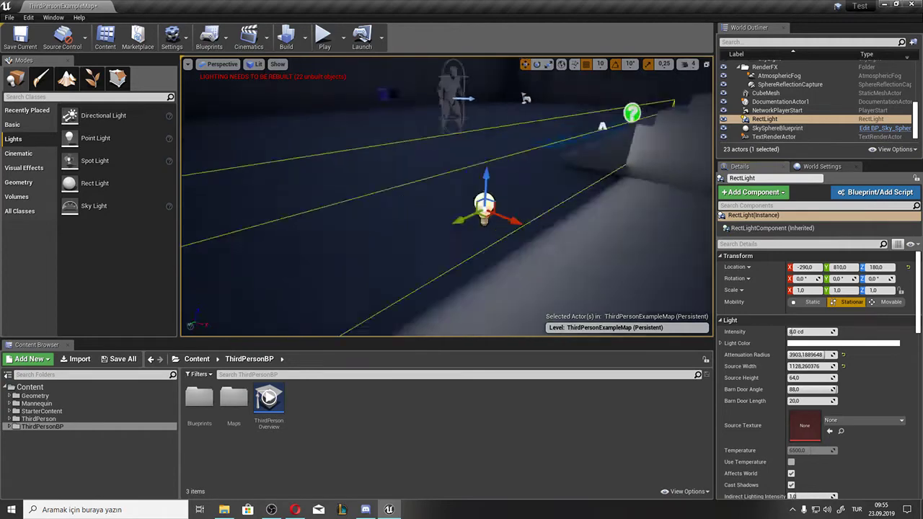
pyautogui.moveTo(447, 198); pyautogui.dragTo(505, 198, button='right')
pyautogui.moveTo(592, 144); pyautogui.dragTo(638, 141, button='right')
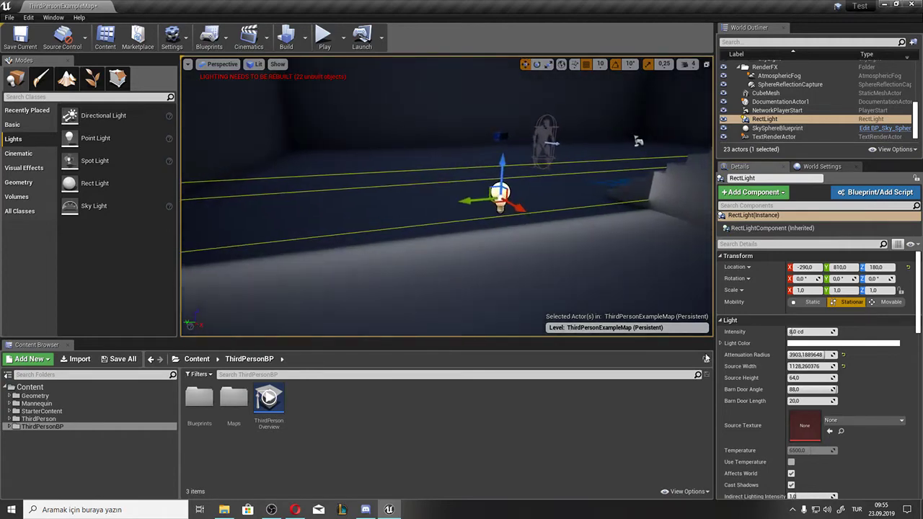
pyautogui.press('Delete')
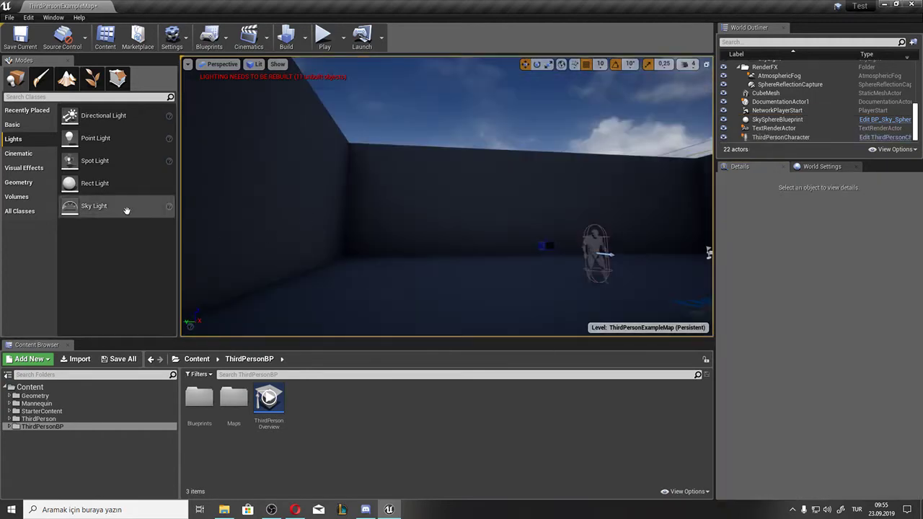
pyautogui.moveTo(512, 301); pyautogui.dragTo(513, 300)
pyautogui.scroll(-5, 810, 367)
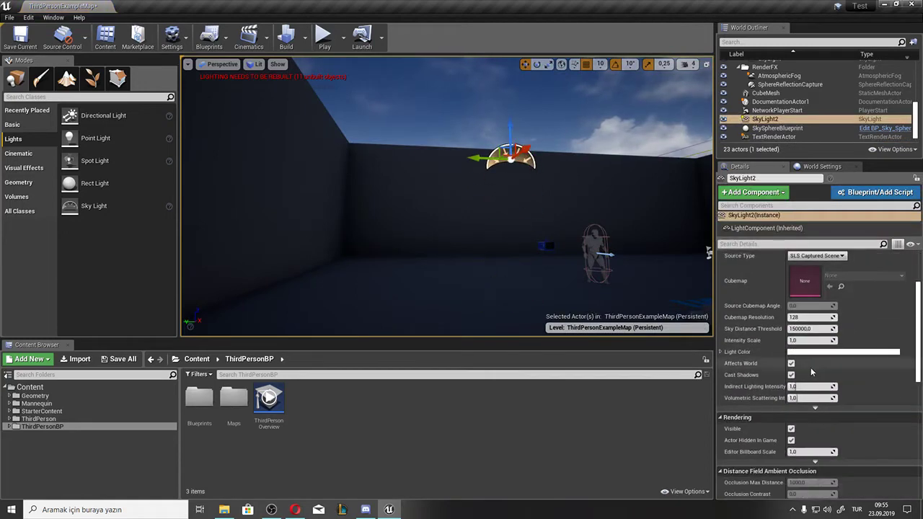
pyautogui.scroll(-5, 811, 369)
pyautogui.scroll(-5, 813, 375)
pyautogui.scroll(-3, 800, 390)
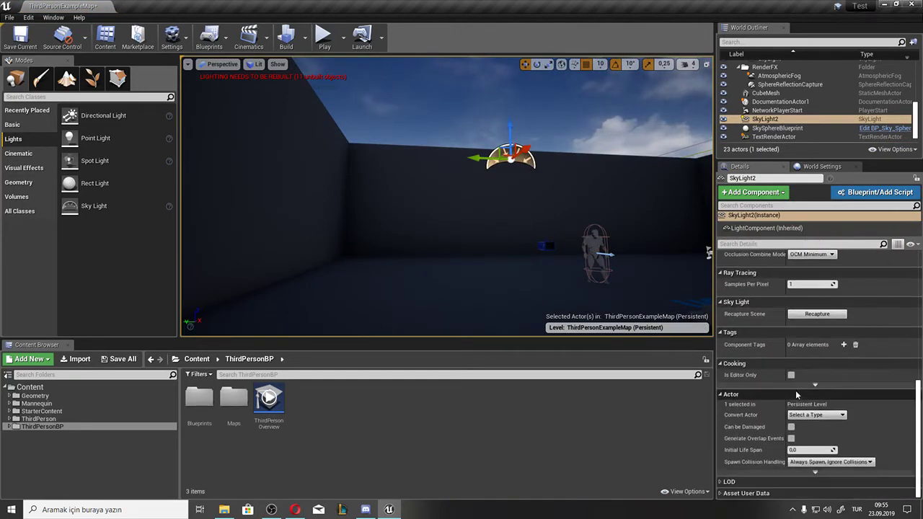
pyautogui.scroll(5, 797, 346)
pyautogui.scroll(10, 797, 311)
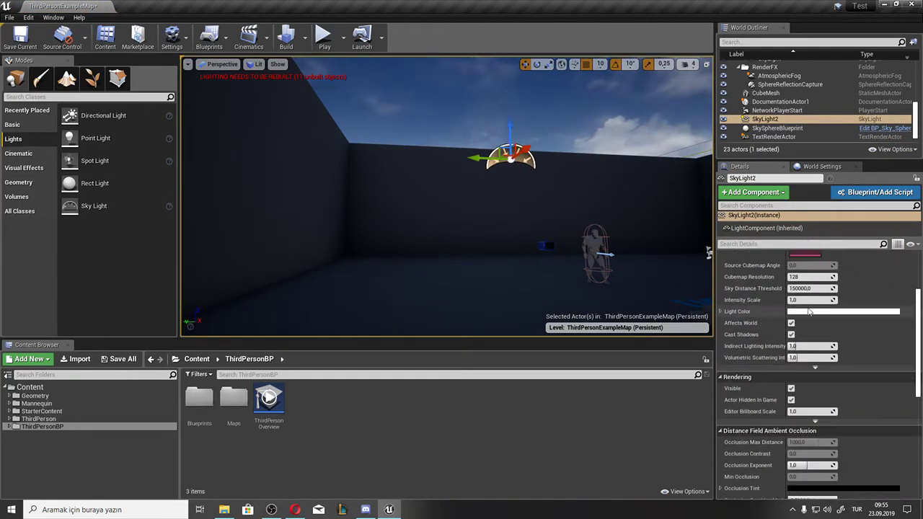
pyautogui.scroll(3, 796, 325)
pyautogui.scroll(2, 802, 361)
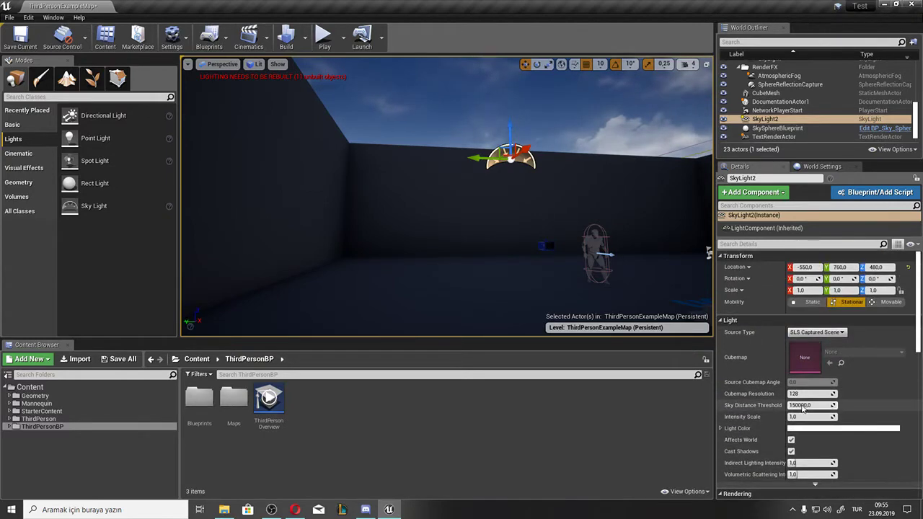
pyautogui.moveTo(612, 240)
pyautogui.mouseDown(button='right')
pyautogui.moveTo(649, 231)
pyautogui.moveTo(654, 392)
pyautogui.mouseUp(button='right')
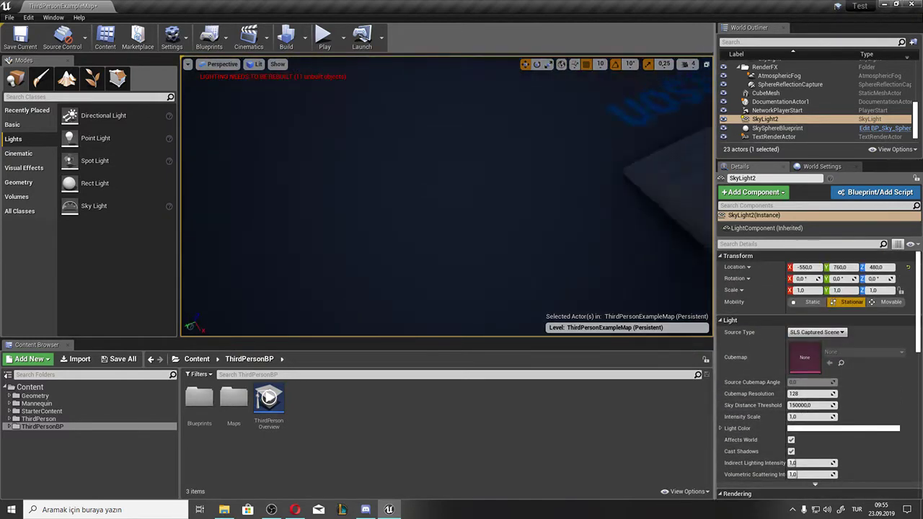
pyautogui.scroll(-2, 801, 360)
pyautogui.moveTo(612, 240); pyautogui.dragTo(649, 216, button='right')
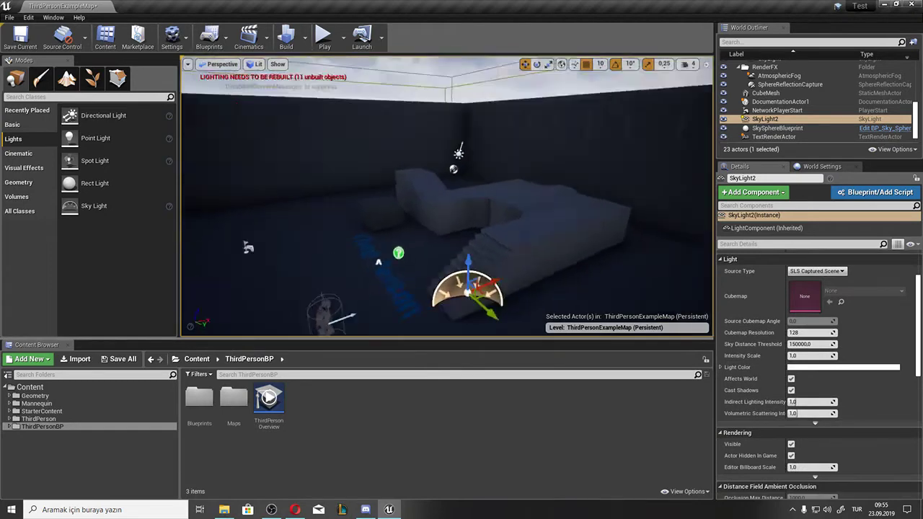
pyautogui.scroll(-4, 798, 390)
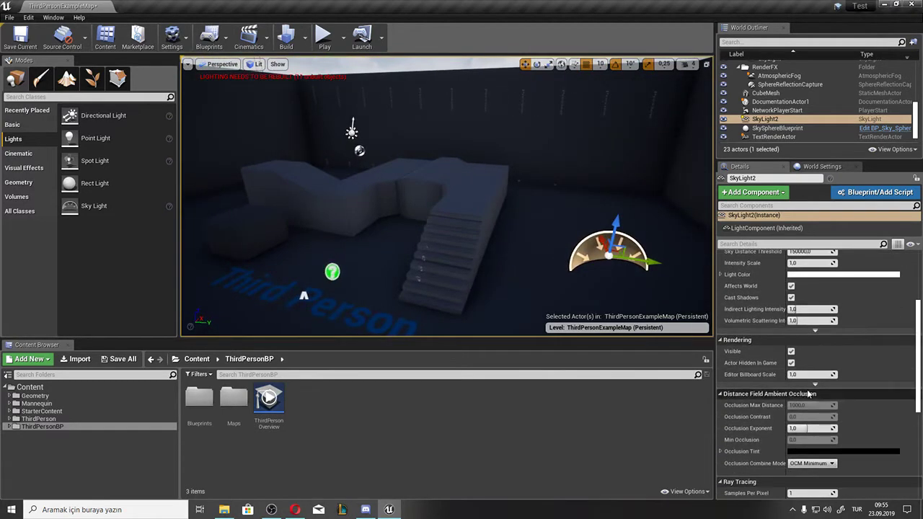
pyautogui.scroll(-3, 808, 404)
pyautogui.scroll(-3, 806, 370)
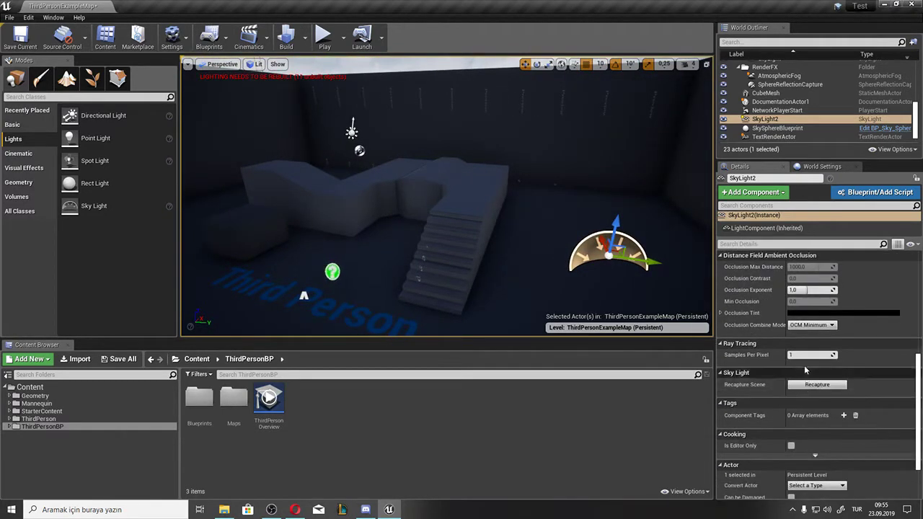
pyautogui.moveTo(422, 245); pyautogui.dragTo(403, 217, button='right')
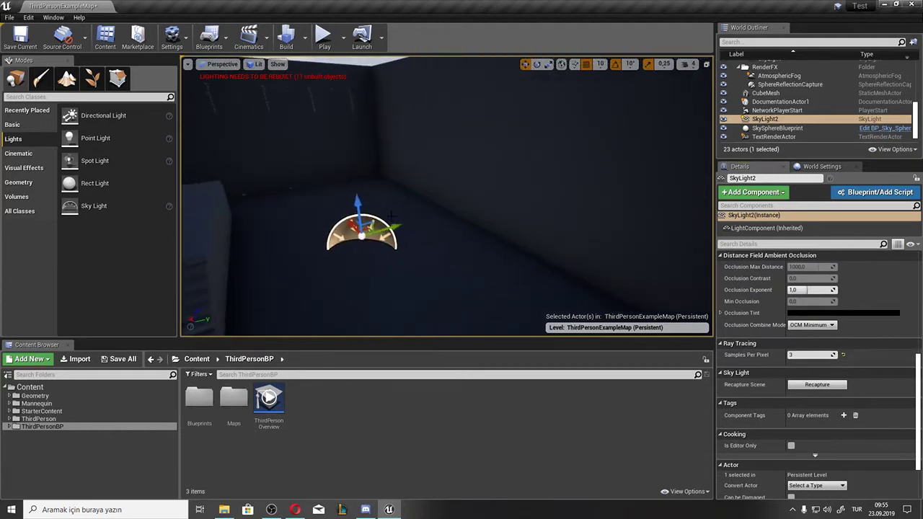
# Step: Delete the Sky Light, then try placing a Cone brush and undo it
pyautogui.press('Delete')
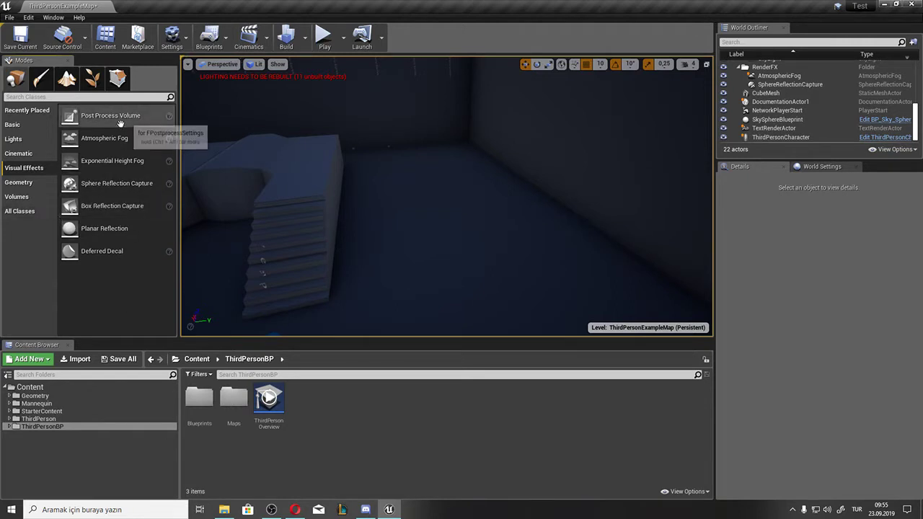
pyautogui.click(27, 184)
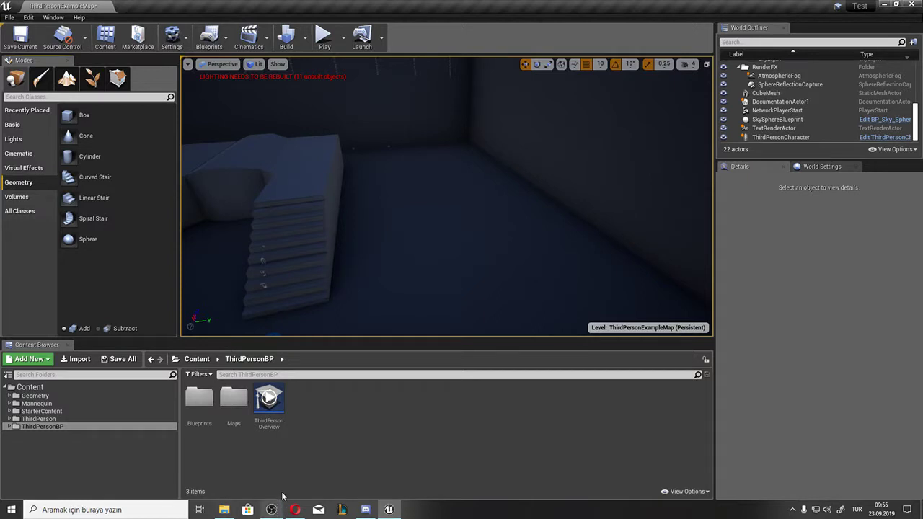
pyautogui.moveTo(394, 190)
pyautogui.mouseDown(button='right')
pyautogui.moveTo(320, 120)
pyautogui.moveTo(461, 231)
pyautogui.mouseUp(button='right')
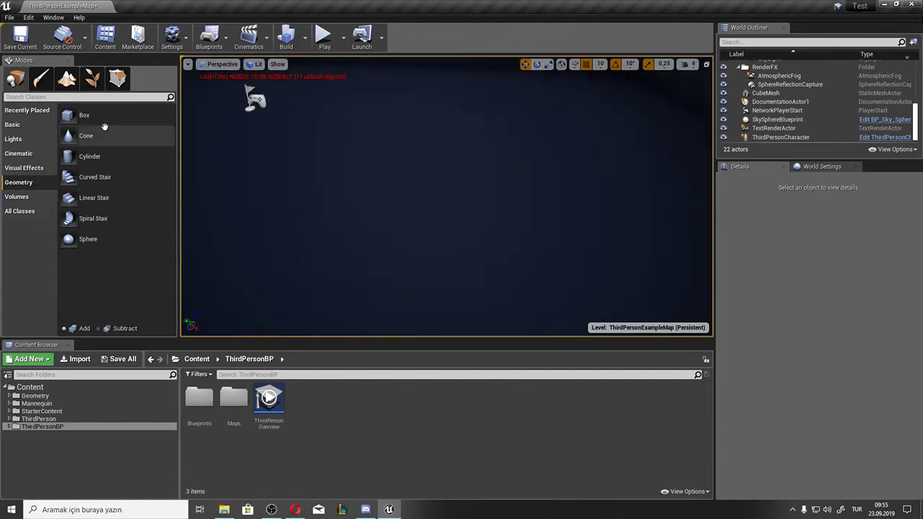
pyautogui.moveTo(161, 126); pyautogui.dragTo(400, 177)
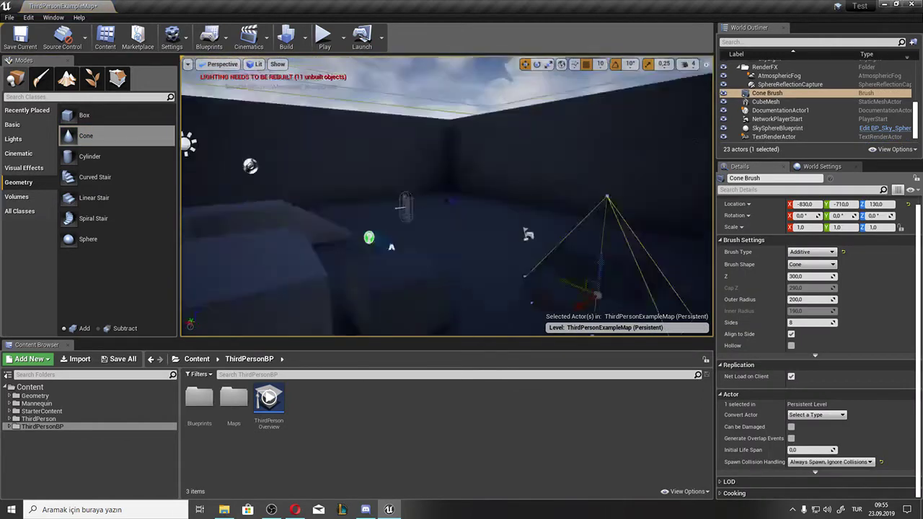
pyautogui.hotkey('ctrl', 'z')
# Step: Rotate Light Source to brighten the level and place a 200-unit Box Brush on the floor
pyautogui.click(396, 184)
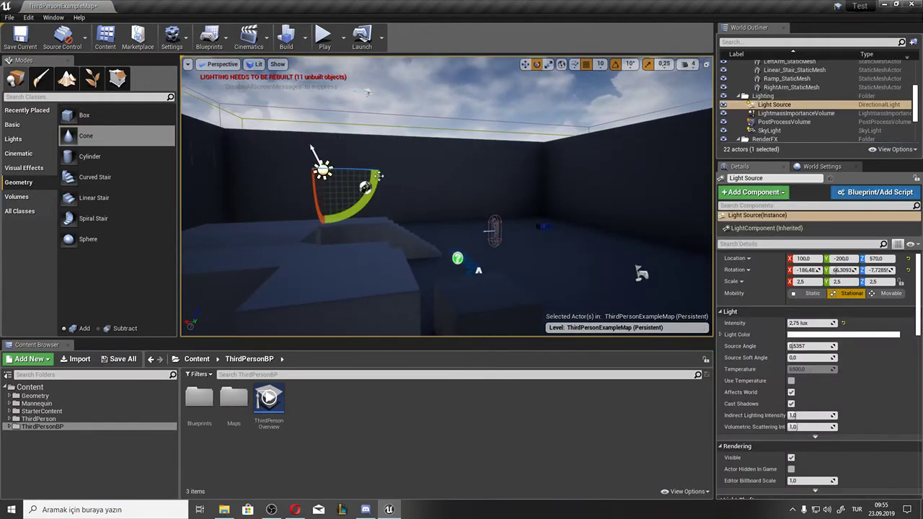
pyautogui.moveTo(367, 187); pyautogui.dragTo(366, 189)
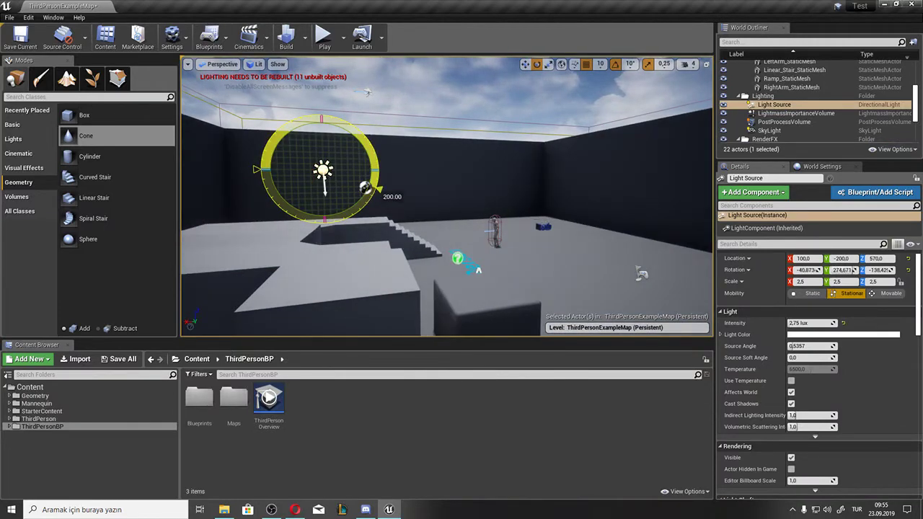
pyautogui.moveTo(366, 189); pyautogui.dragTo(324, 147, button='right')
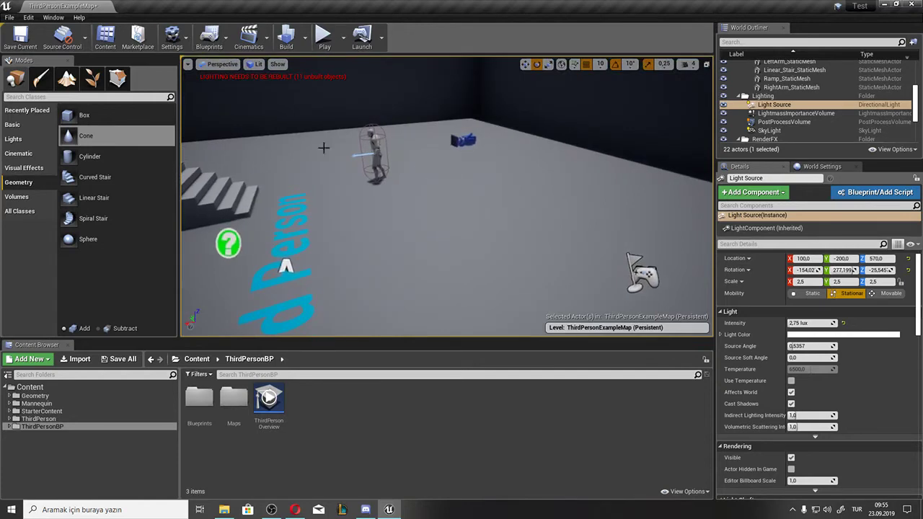
pyautogui.moveTo(333, 206); pyautogui.dragTo(393, 210)
# Step: Try scaling the box brush, then undo back to its original size
pyautogui.moveTo(393, 209); pyautogui.dragTo(375, 217, button='right')
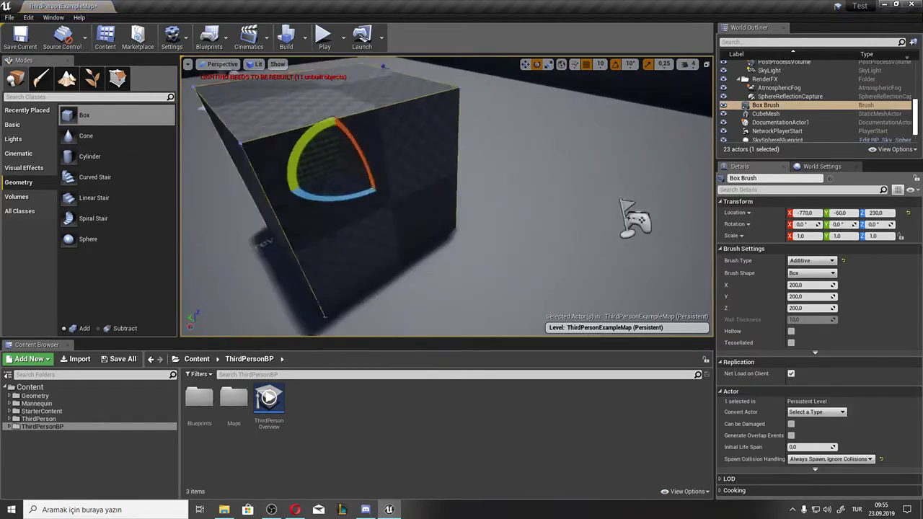
pyautogui.moveTo(447, 238); pyautogui.dragTo(493, 221, button='right')
pyautogui.press('r')
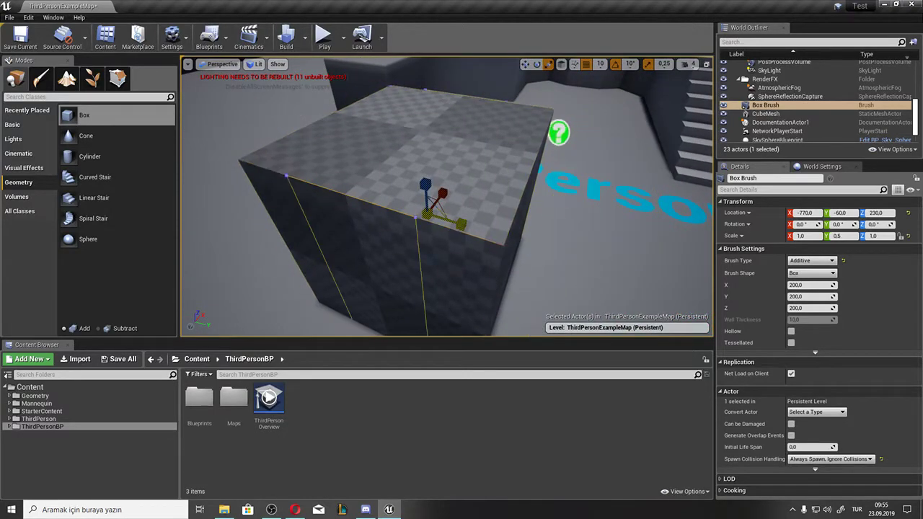
pyautogui.moveTo(447, 216); pyautogui.dragTo(442, 220)
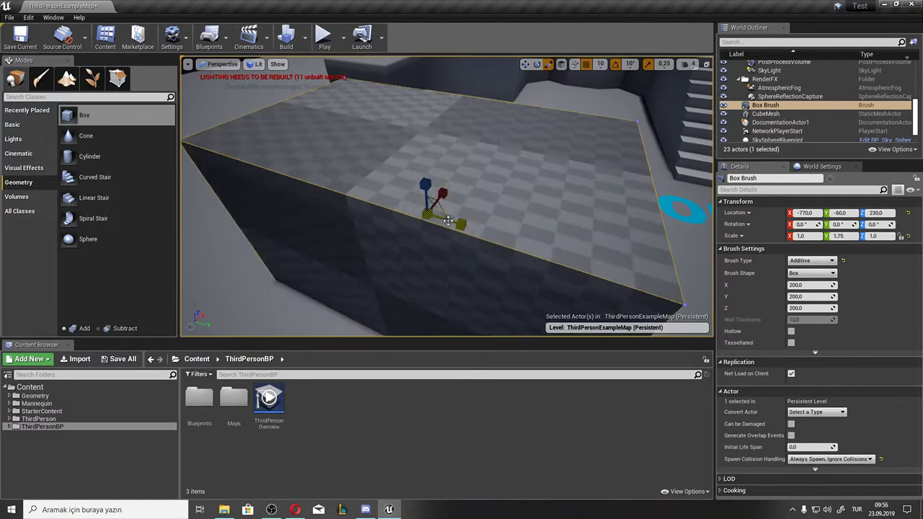
pyautogui.hotkey('ctrl', 'z')
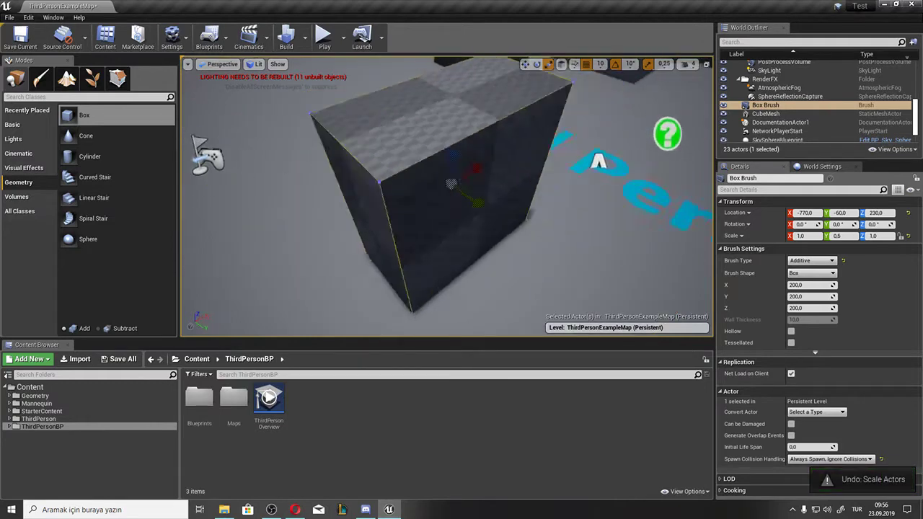
pyautogui.hotkey('ctrl', 'z')
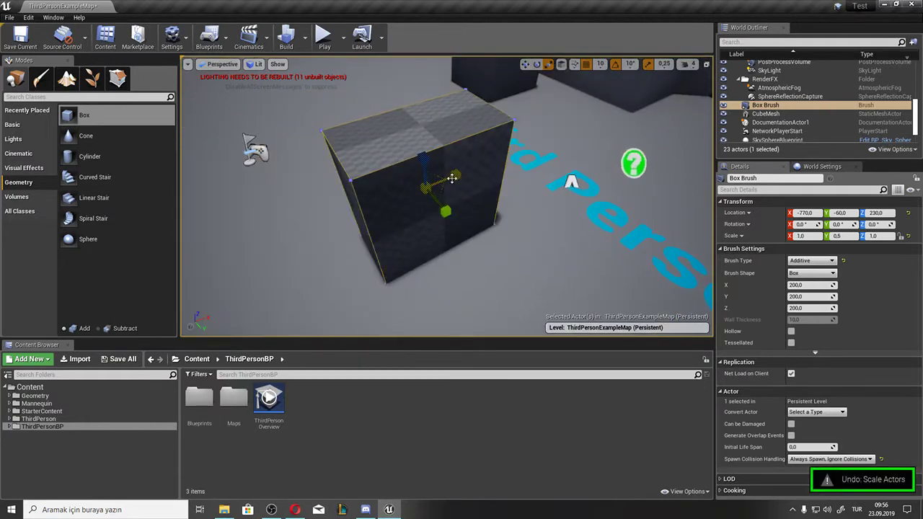
pyautogui.hotkey('ctrl', 'z')
pyautogui.press('f')
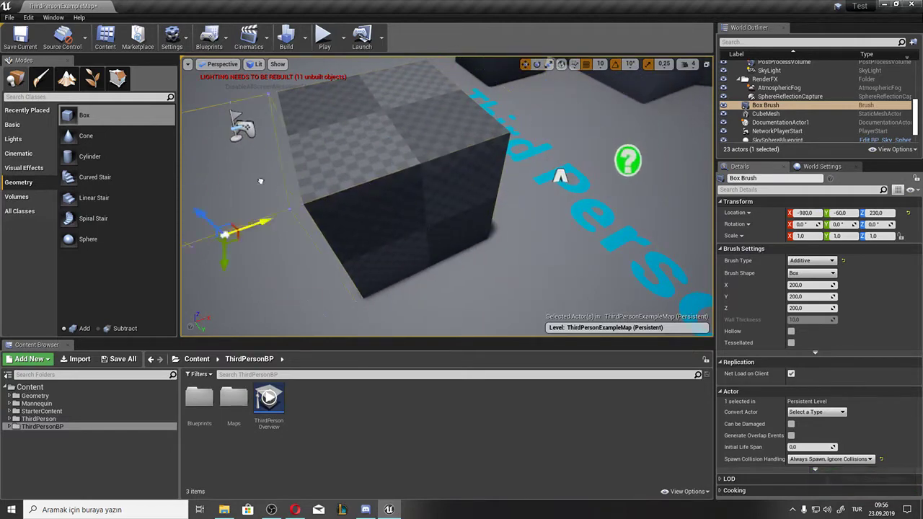
# Step: Move the box brush along X and try rotating it, then undo the rotation
pyautogui.moveTo(260, 180); pyautogui.dragTo(536, 154)
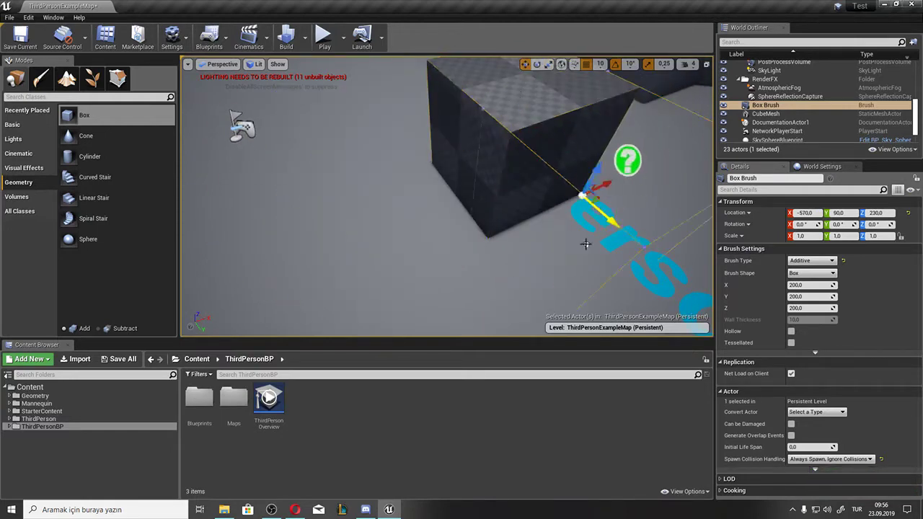
pyautogui.moveTo(585, 244)
pyautogui.keyDown('alt'); pyautogui.mouseDown()
pyautogui.moveTo(605, 193)
pyautogui.moveTo(480, 132)
pyautogui.mouseUp(); pyautogui.keyUp('alt')
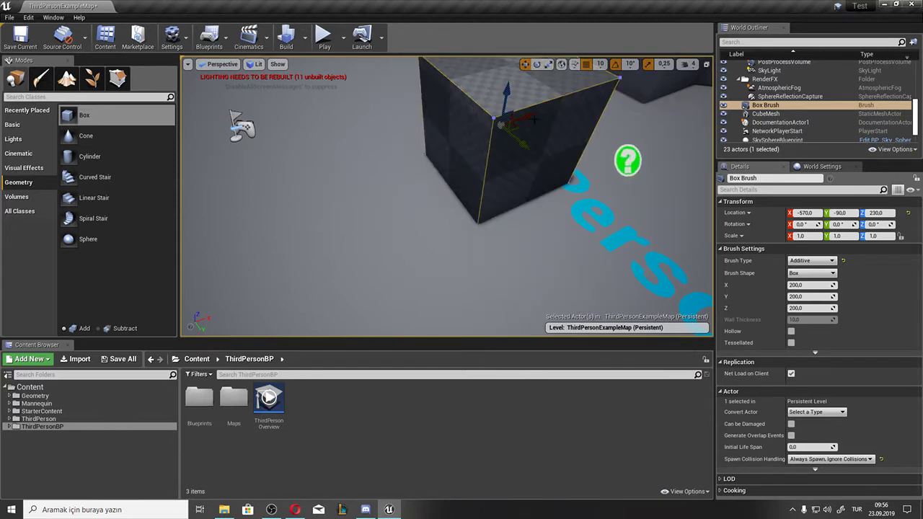
pyautogui.press('e')
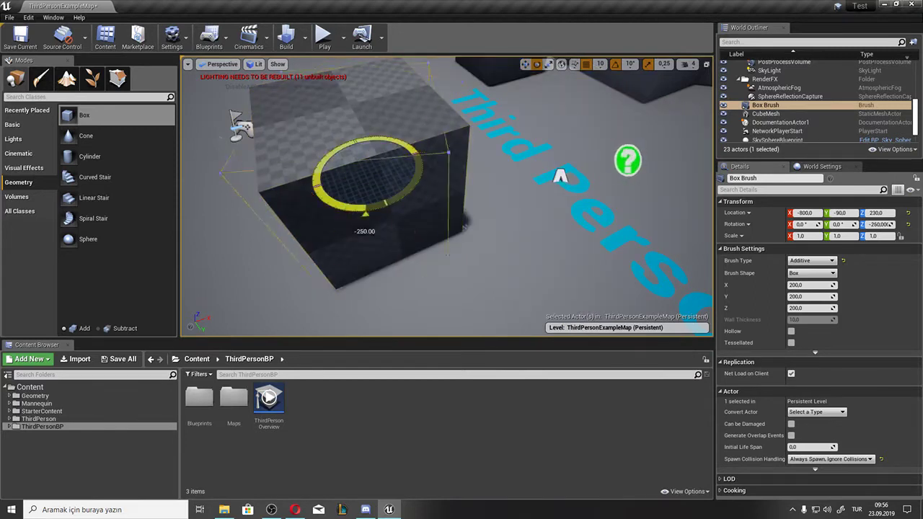
pyautogui.moveTo(345, 211); pyautogui.dragTo(345, 211)
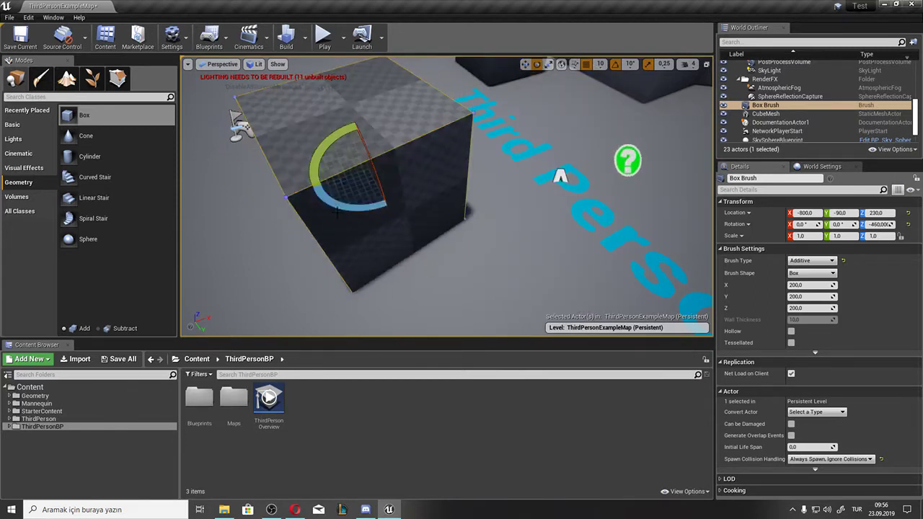
pyautogui.click(351, 213)
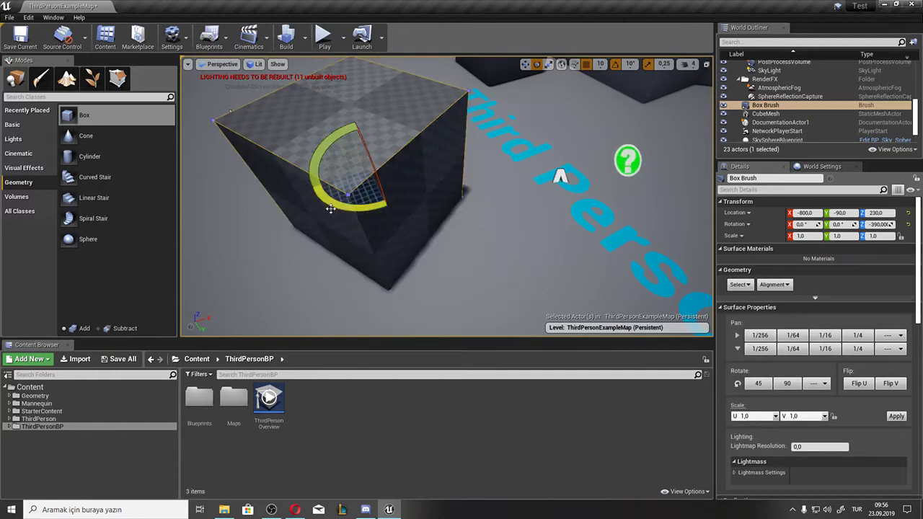
pyautogui.moveTo(330, 208); pyautogui.dragTo(330, 211)
pyautogui.hotkey('ctrl', 'z')
pyautogui.moveTo(330, 211)
pyautogui.mouseDown(button='right')
pyautogui.moveTo(499, 209)
pyautogui.moveTo(512, 178)
pyautogui.mouseUp(button='right')
pyautogui.hotkey('ctrl', 'z')
# Step: Shape the box into a 4.5 × 0.25 × 2.75 wall at Z 480 and duplicate it parallel
pyautogui.press('w')
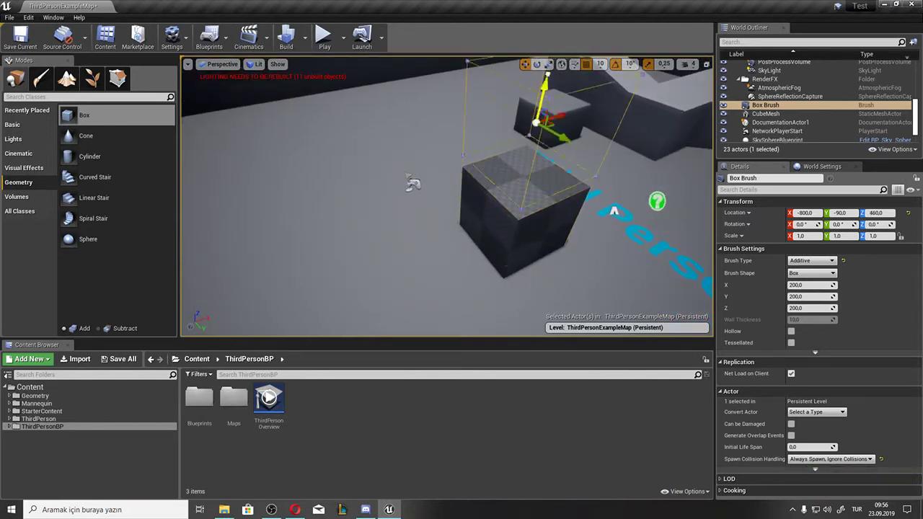
pyautogui.moveTo(473, 159); pyautogui.dragTo(473, 157, button='right')
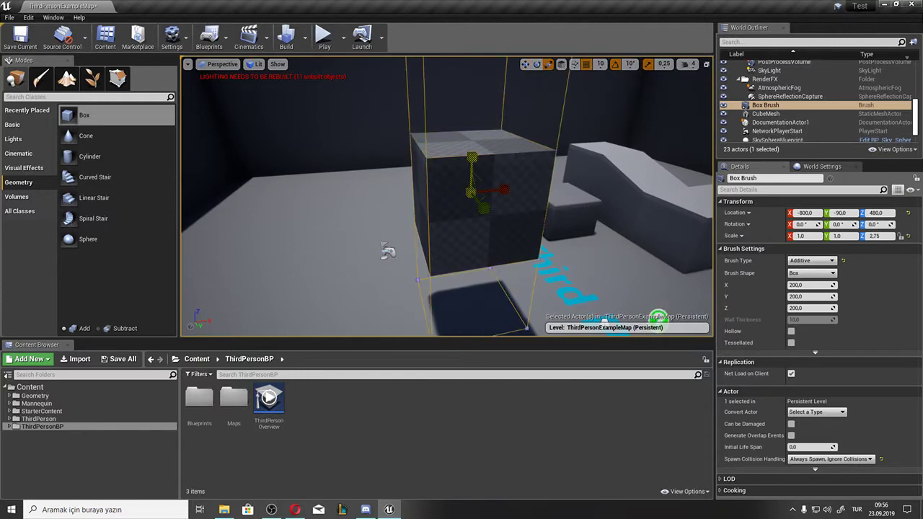
pyautogui.moveTo(412, 197); pyautogui.dragTo(412, 197, button='right')
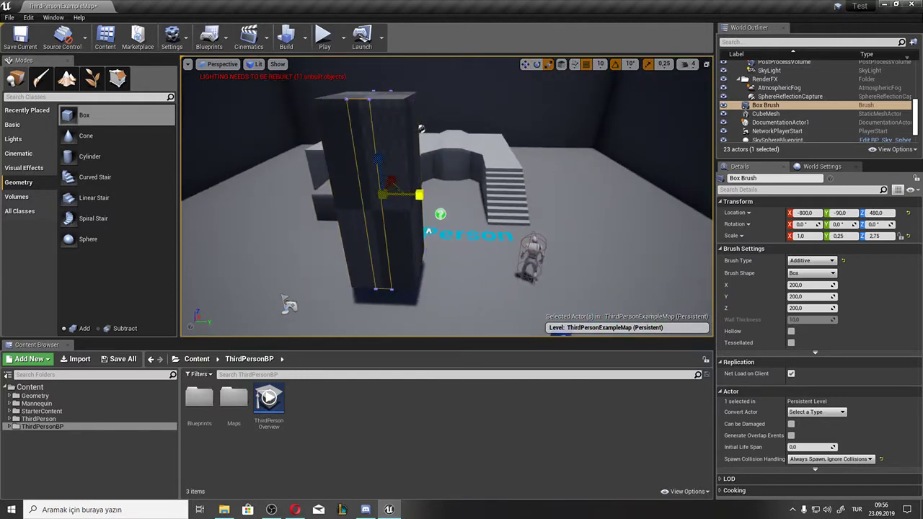
pyautogui.moveTo(412, 197); pyautogui.dragTo(412, 197, button='right')
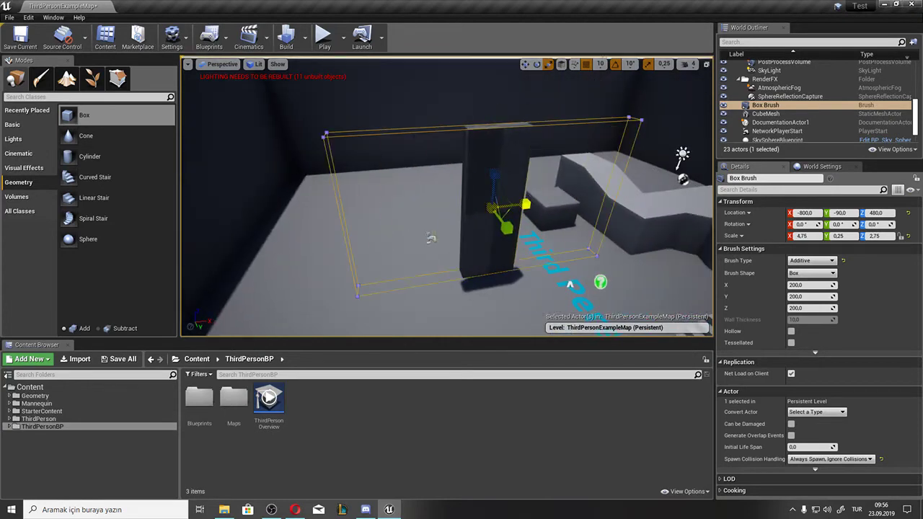
pyautogui.click(430, 238)
pyautogui.moveTo(447, 178); pyautogui.dragTo(417, 198, button='right')
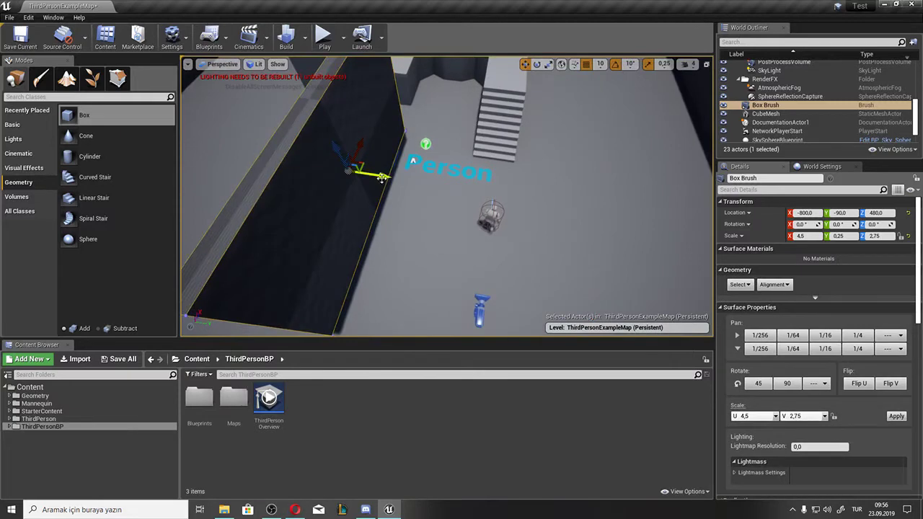
pyautogui.keyDown('alt'); pyautogui.moveTo(382, 176); pyautogui.dragTo(589, 204); pyautogui.keyUp('alt')
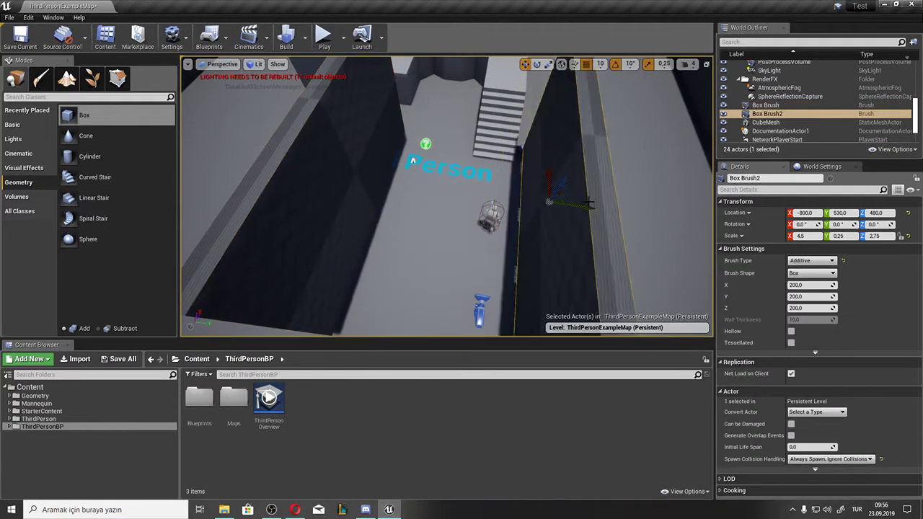
# Step: Duplicate the first wall as Box Brush3 and rotate it 90° on X to lie flat
pyautogui.moveTo(459, 191); pyautogui.dragTo(438, 190, button='right')
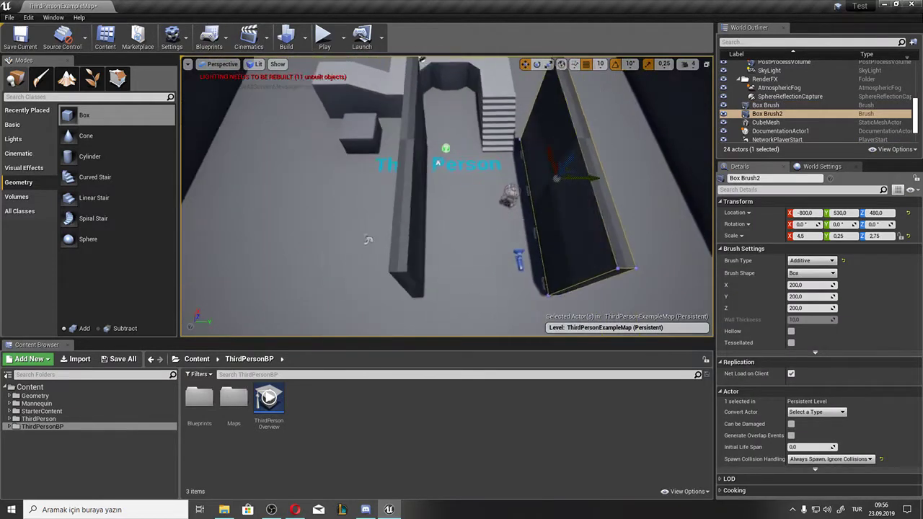
pyautogui.click(389, 163)
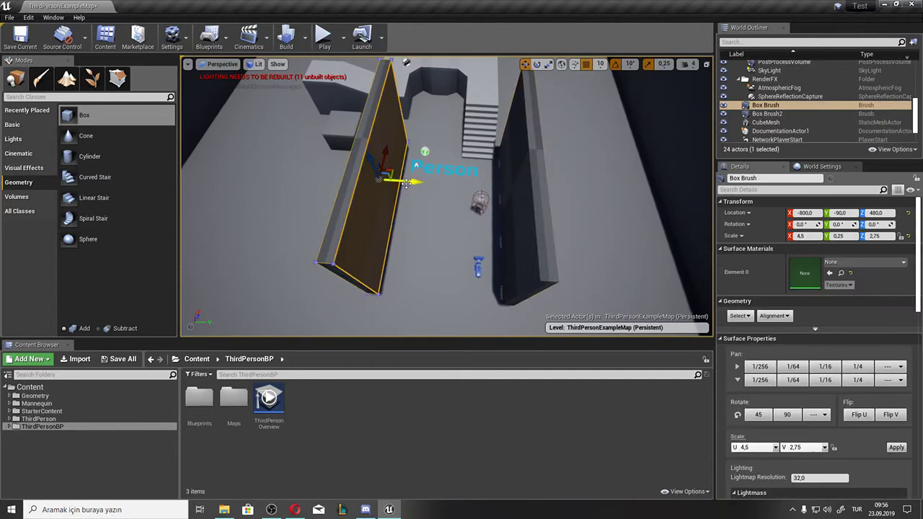
pyautogui.keyDown('alt'); pyautogui.moveTo(406, 183); pyautogui.dragTo(449, 178); pyautogui.keyUp('alt')
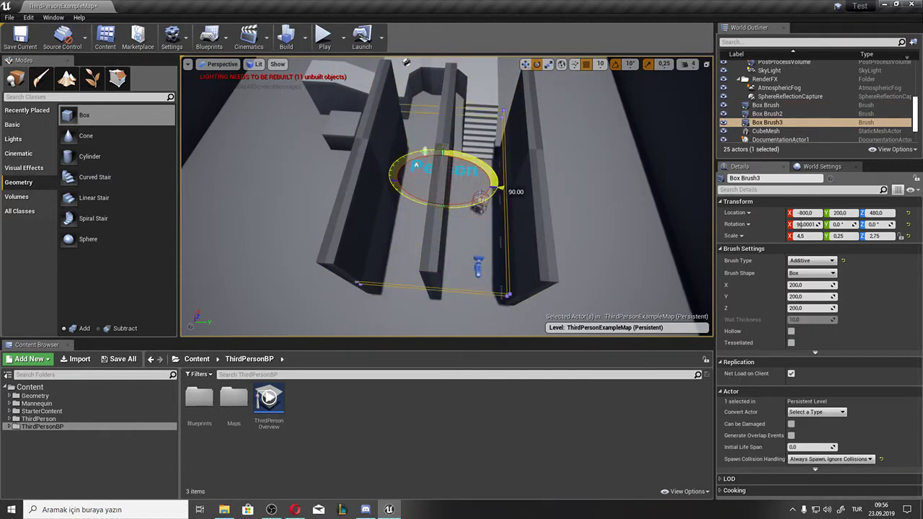
pyautogui.moveTo(442, 150); pyautogui.dragTo(442, 149, button='right')
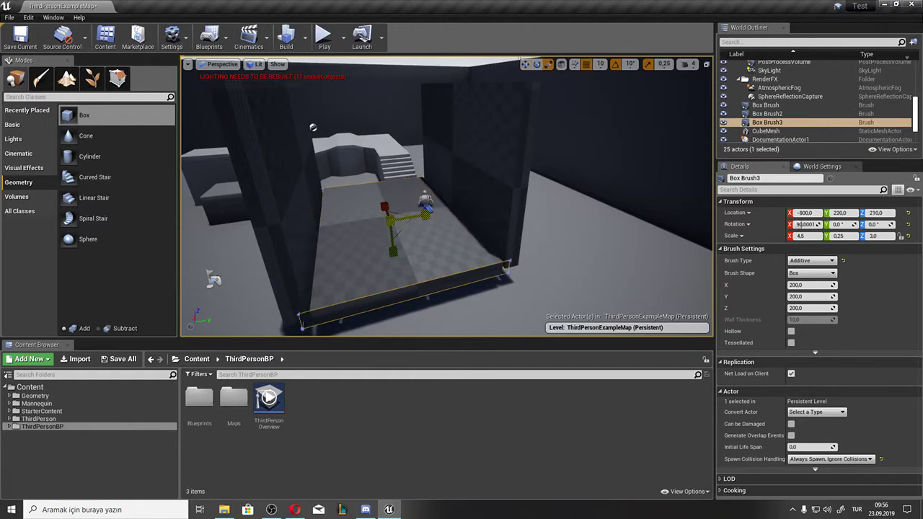
# Step: Check the walls and flat slab from a distance, then drag a Cone brush into the level
pyautogui.moveTo(414, 214); pyautogui.dragTo(415, 214, button='right')
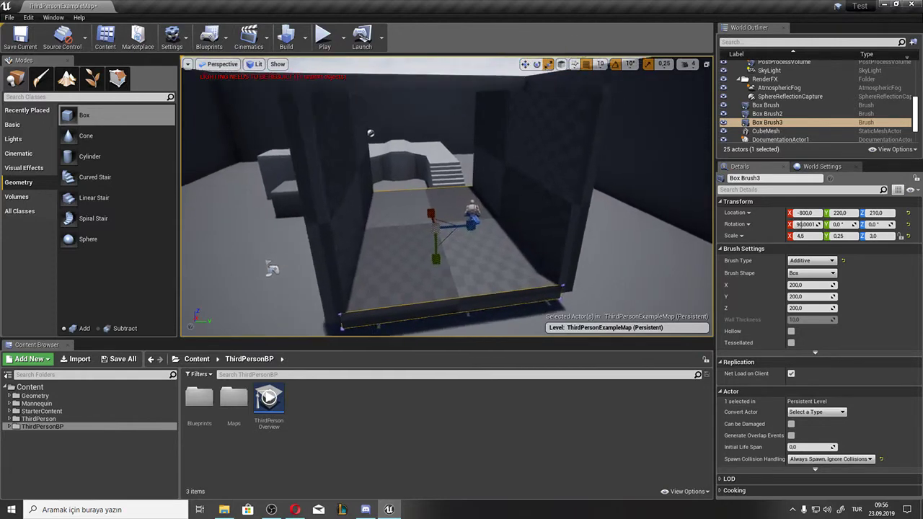
pyautogui.moveTo(314, 173); pyautogui.dragTo(315, 173, button='right')
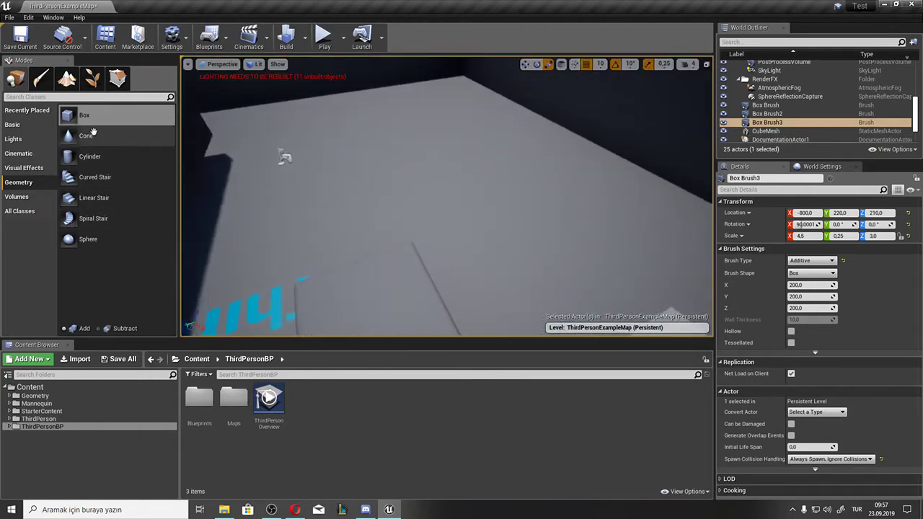
pyautogui.moveTo(86, 136); pyautogui.dragTo(484, 198)
# Step: Drop a Cone brush, make it taller with outer radius ~692 and 500 sides, then undo it
pyautogui.moveTo(484, 198); pyautogui.dragTo(484, 199, button='right')
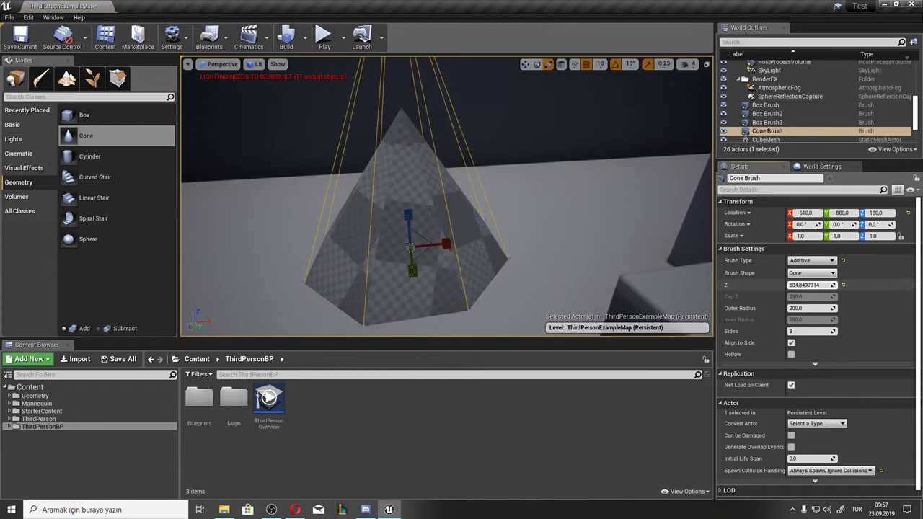
pyautogui.moveTo(551, 247); pyautogui.dragTo(550, 248, button='right')
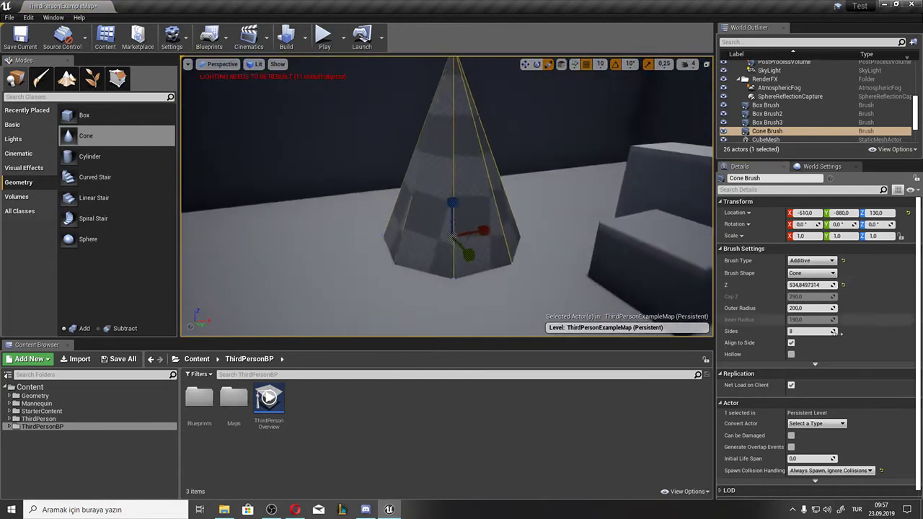
pyautogui.moveTo(802, 308); pyautogui.dragTo(802, 308)
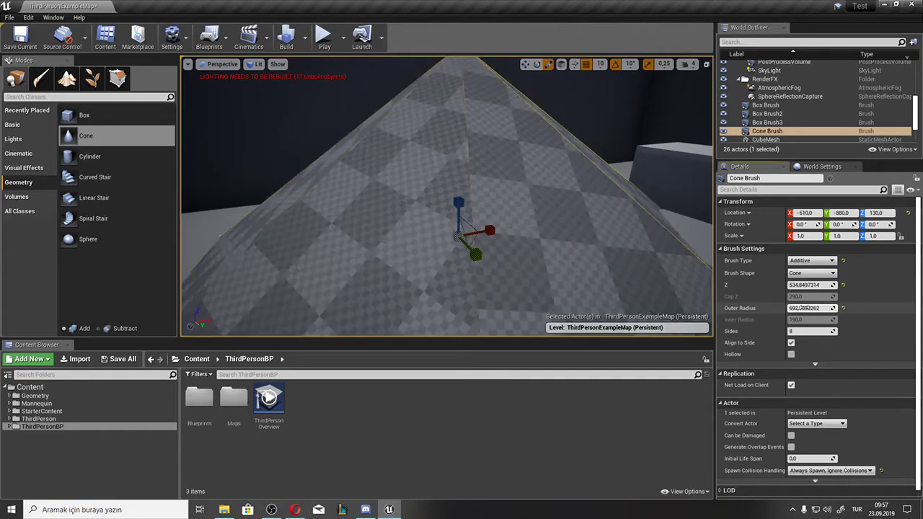
pyautogui.moveTo(522, 249); pyautogui.dragTo(522, 249, button='right')
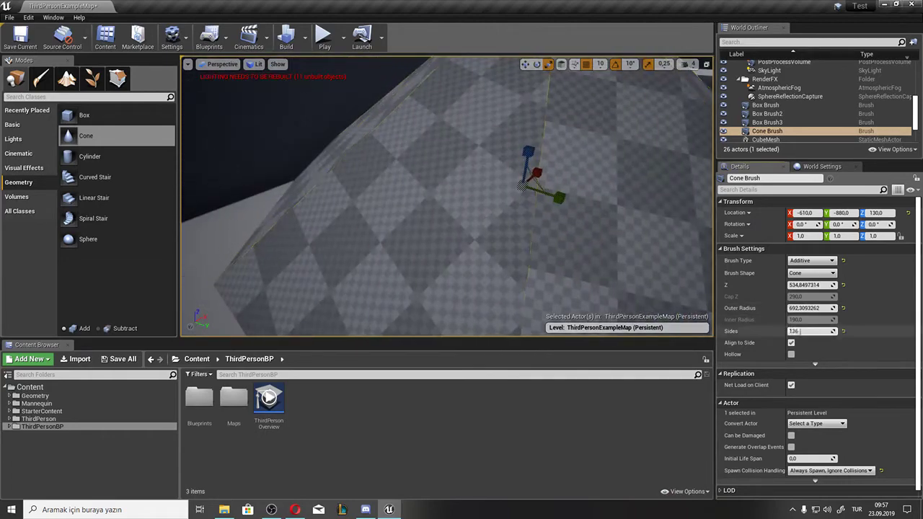
pyautogui.moveTo(803, 331); pyautogui.dragTo(803, 331)
pyautogui.moveTo(518, 247)
pyautogui.mouseDown(button='right')
pyautogui.moveTo(483, 234)
pyautogui.moveTo(439, 251)
pyautogui.mouseUp(button='right')
pyautogui.hotkey('ctrl', 'z')
pyautogui.hotkey('ctrl', 'z')
# Step: Place a Cylinder brush and try more sides, reverting to 8 sides
pyautogui.moveTo(89, 156)
pyautogui.mouseDown()
pyautogui.moveTo(321, 236)
pyautogui.moveTo(323, 226)
pyautogui.mouseUp()
pyautogui.moveTo(333, 183); pyautogui.dragTo(331, 178, button='right')
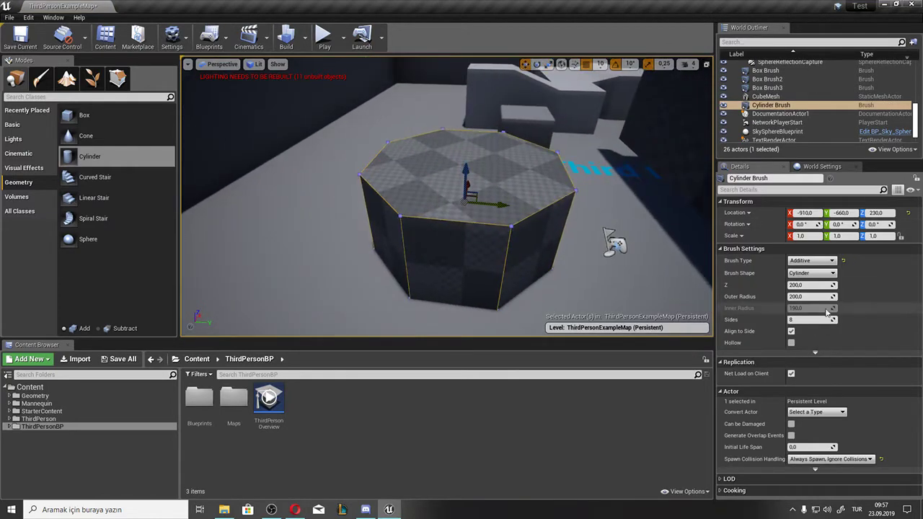
pyautogui.moveTo(806, 319); pyautogui.dragTo(843, 319)
pyautogui.press('Escape')
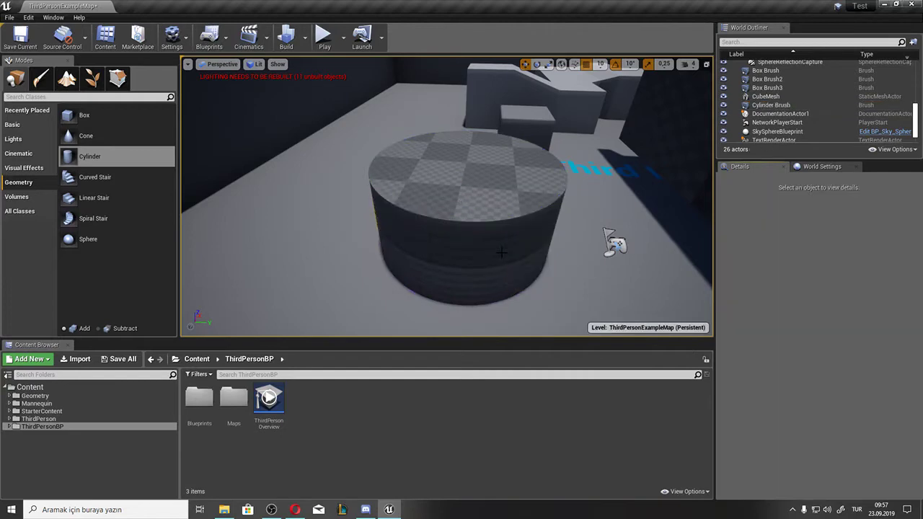
pyautogui.hotkey('ctrl', 'z')
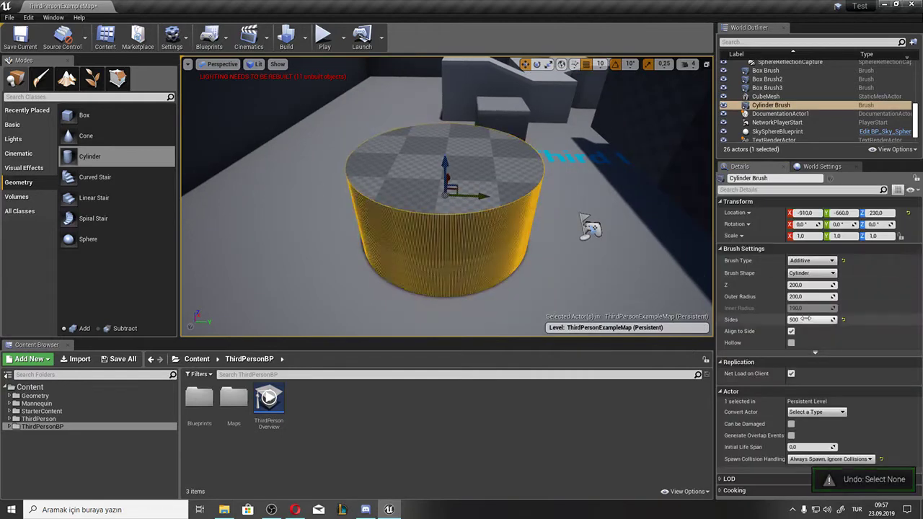
pyautogui.hotkey('ctrl', 'z')
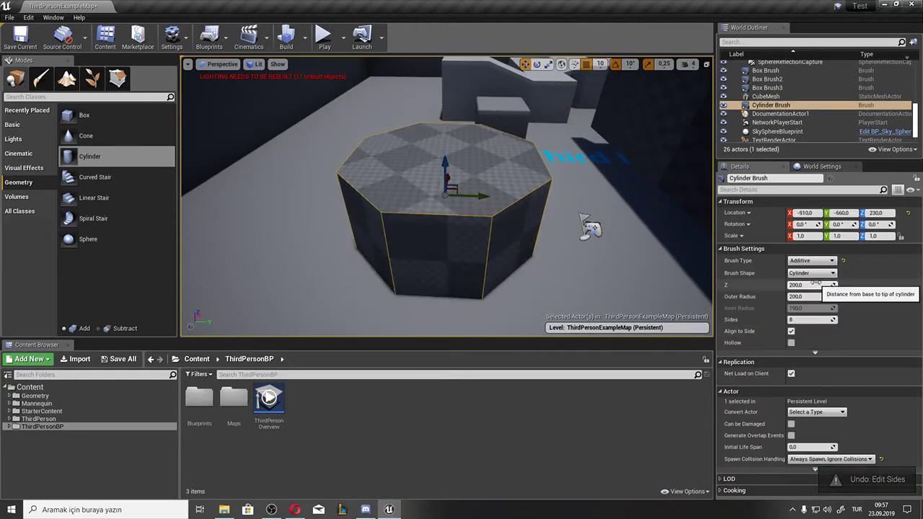
# Step: Make the cylinder taller, delete it, and place a Curved Stair brush instead
pyautogui.moveTo(809, 285); pyautogui.dragTo(829, 285)
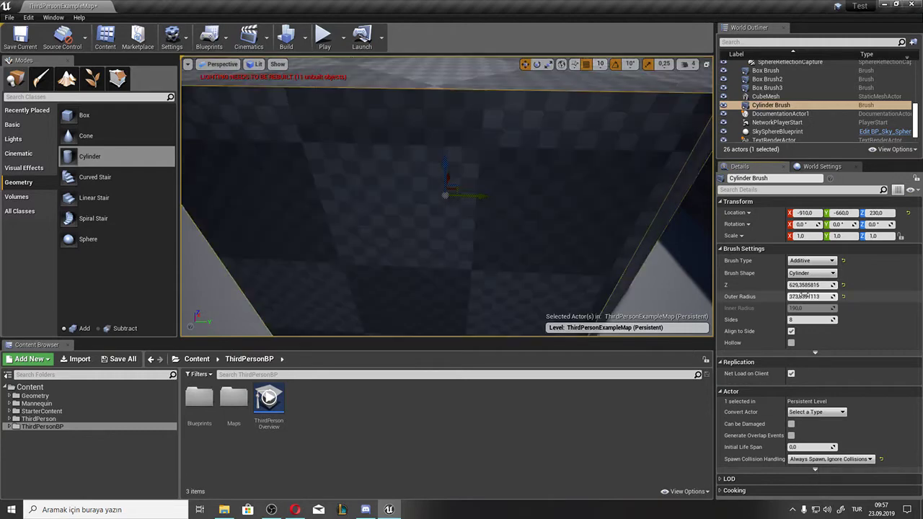
pyautogui.moveTo(505, 195); pyautogui.dragTo(572, 202, button='right')
pyautogui.press('Delete')
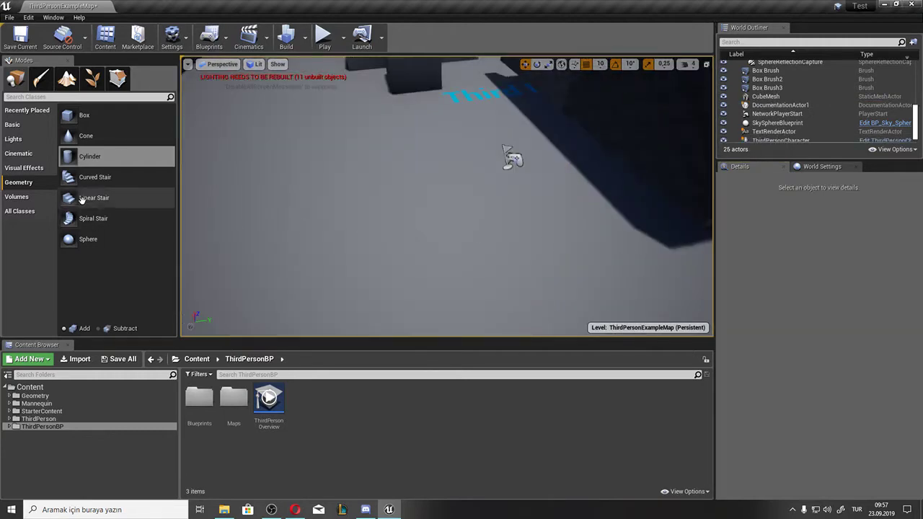
pyautogui.moveTo(94, 176); pyautogui.dragTo(339, 213)
# Step: Widen the 360°, 58-step curved stair's inner radius to 281, then delete the brush
pyautogui.moveTo(377, 206)
pyautogui.mouseDown(button='right')
pyautogui.moveTo(411, 114)
pyautogui.moveTo(495, 74)
pyautogui.moveTo(393, 75)
pyautogui.moveTo(447, 195)
pyautogui.mouseUp(button='right')
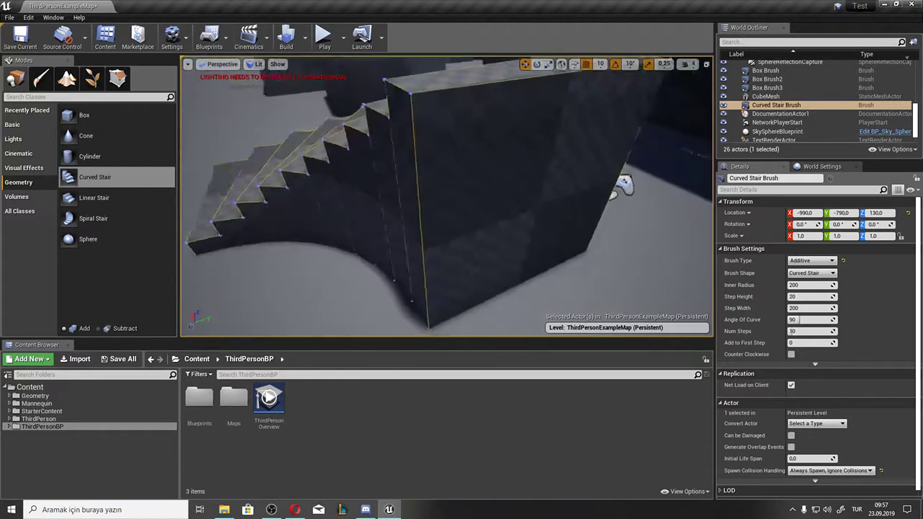
pyautogui.moveTo(595, 212); pyautogui.dragTo(620, 195, button='right')
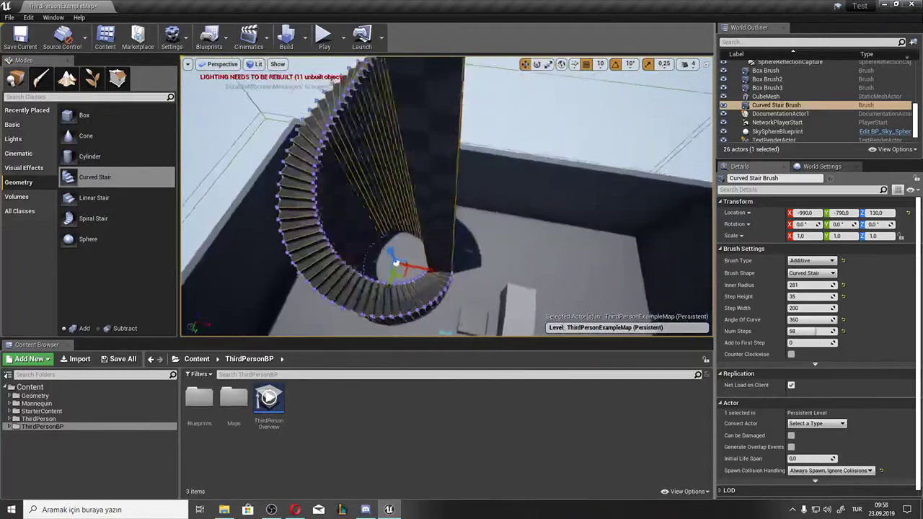
pyautogui.moveTo(798, 284); pyautogui.dragTo(804, 285)
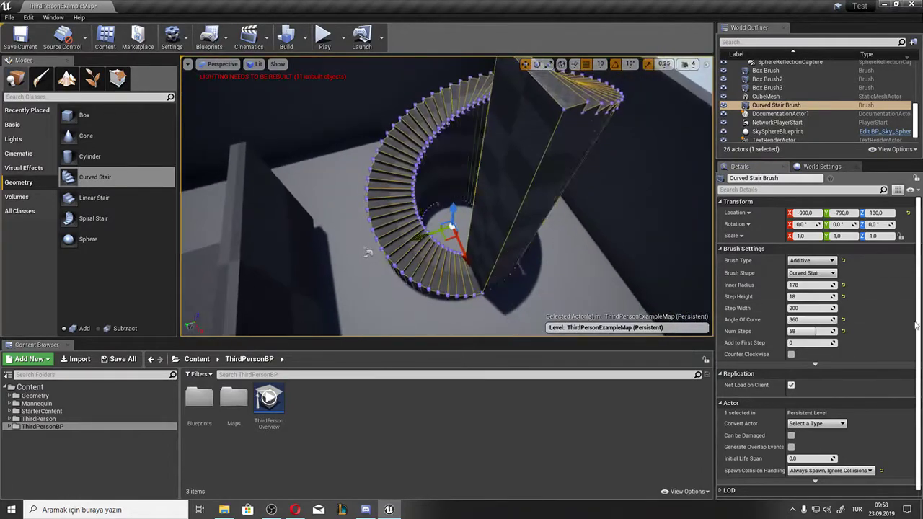
pyautogui.press('Delete')
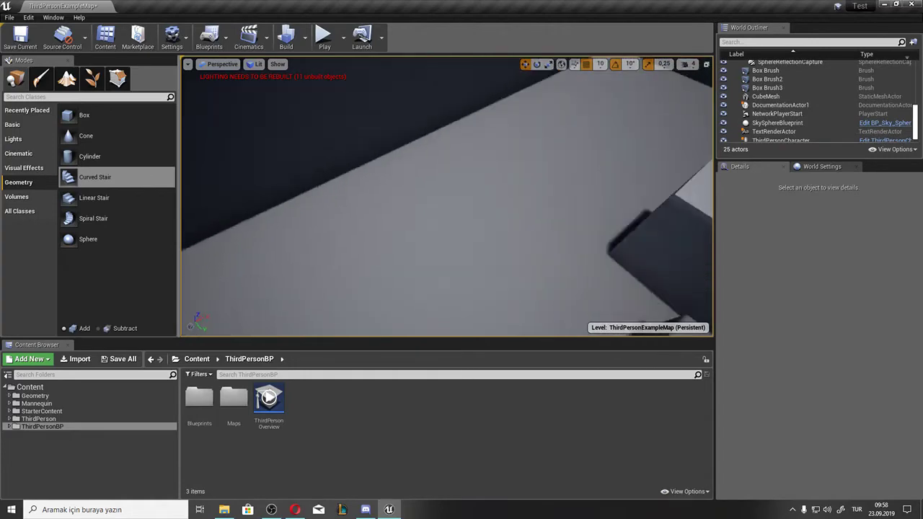
# Step: Place a linear stair brush, set step length 78 and 14 steps, then delete it
pyautogui.moveTo(130, 198)
pyautogui.mouseDown()
pyautogui.moveTo(172, 209)
pyautogui.moveTo(436, 199)
pyautogui.mouseUp()
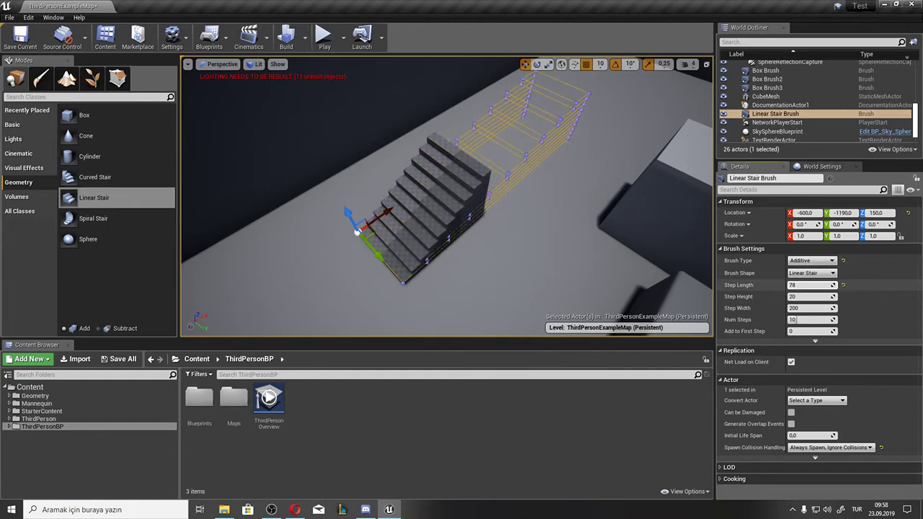
pyautogui.moveTo(800, 285)
pyautogui.mouseDown()
pyautogui.moveTo(791, 292)
pyautogui.moveTo(802, 306)
pyautogui.moveTo(786, 308)
pyautogui.mouseUp()
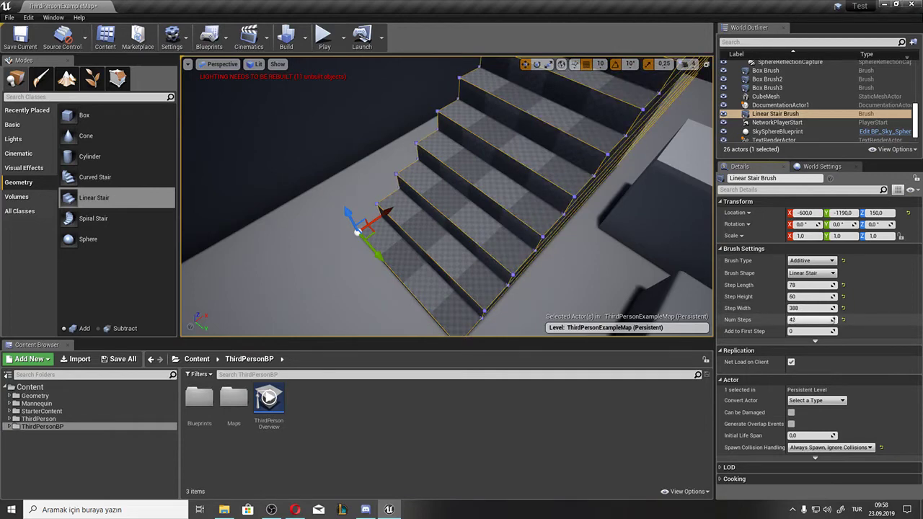
pyautogui.moveTo(447, 216); pyautogui.dragTo(389, 187, button='right')
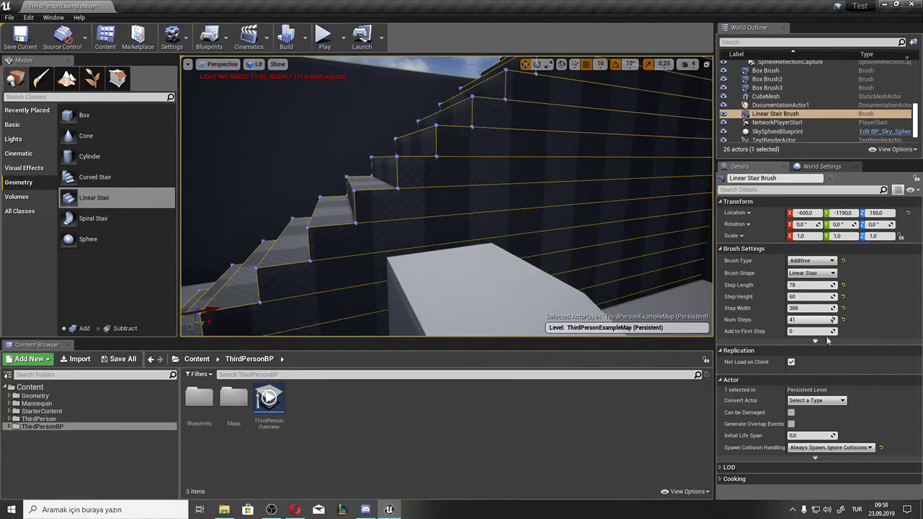
pyautogui.moveTo(808, 319); pyautogui.dragTo(764, 319)
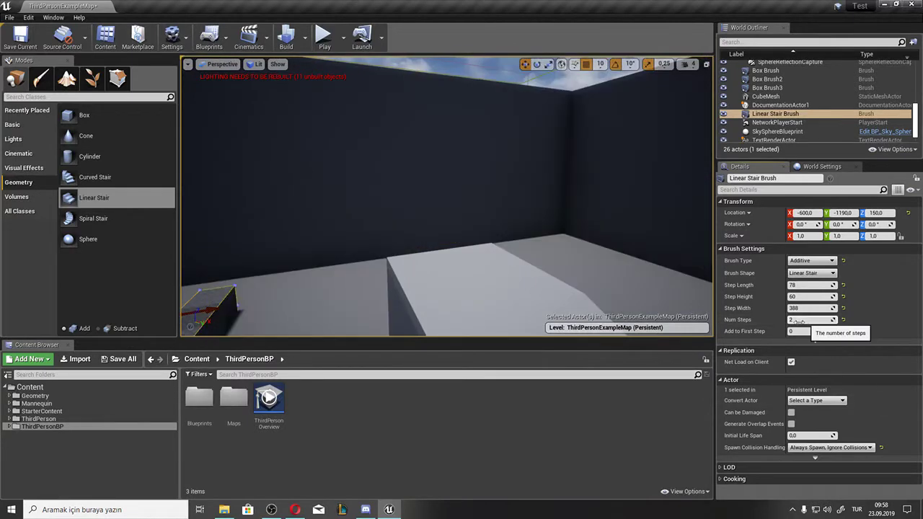
pyautogui.press('f')
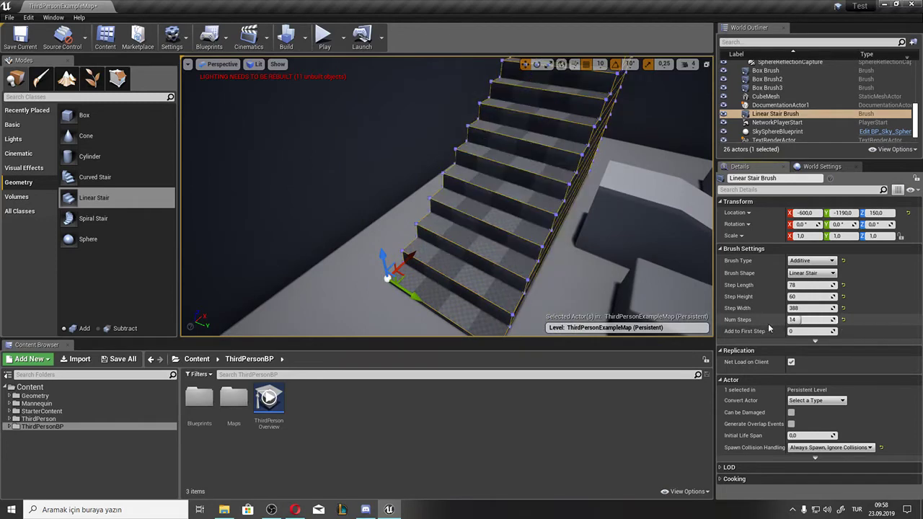
pyautogui.moveTo(447, 216); pyautogui.dragTo(469, 216, button='right')
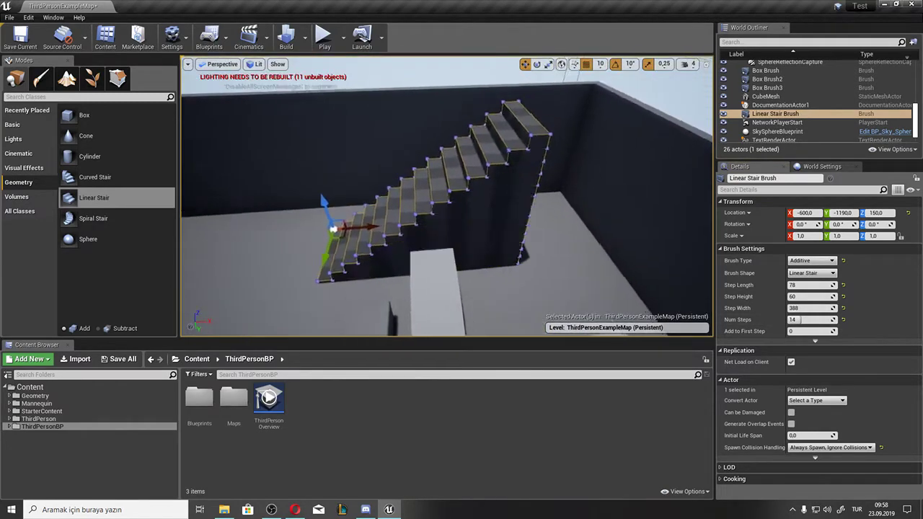
pyautogui.scroll(5, 354, 227)
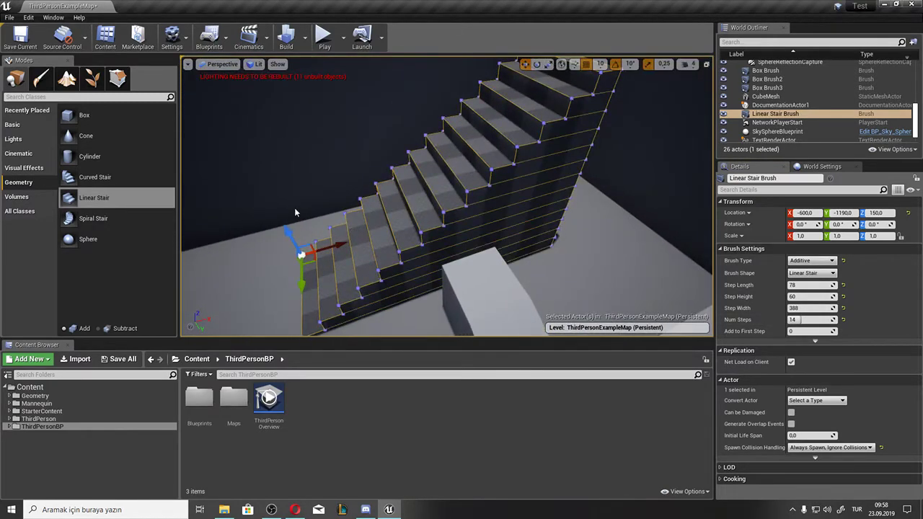
pyautogui.press('Delete')
# Step: Place a spiral stair brush in the level and frame it
pyautogui.moveTo(93, 218); pyautogui.dragTo(377, 237)
pyautogui.moveTo(377, 236); pyautogui.dragTo(367, 229, button='right')
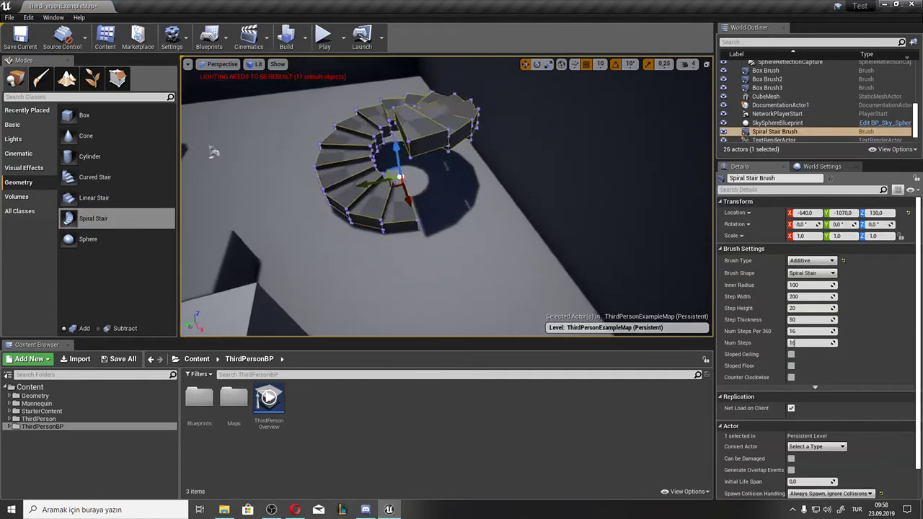
pyautogui.press('f')
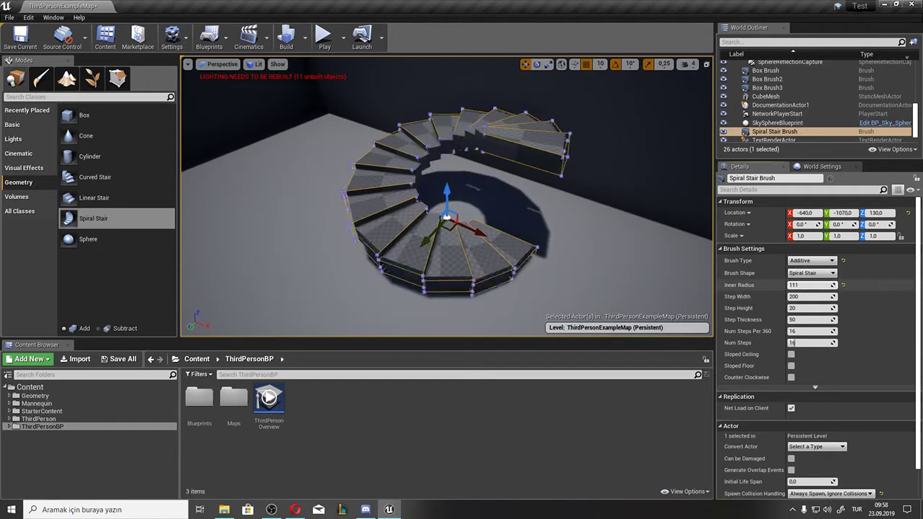
# Step: Adjust the spiral stair's inner radius, step height and step thickness
pyautogui.moveTo(808, 285); pyautogui.dragTo(818, 297)
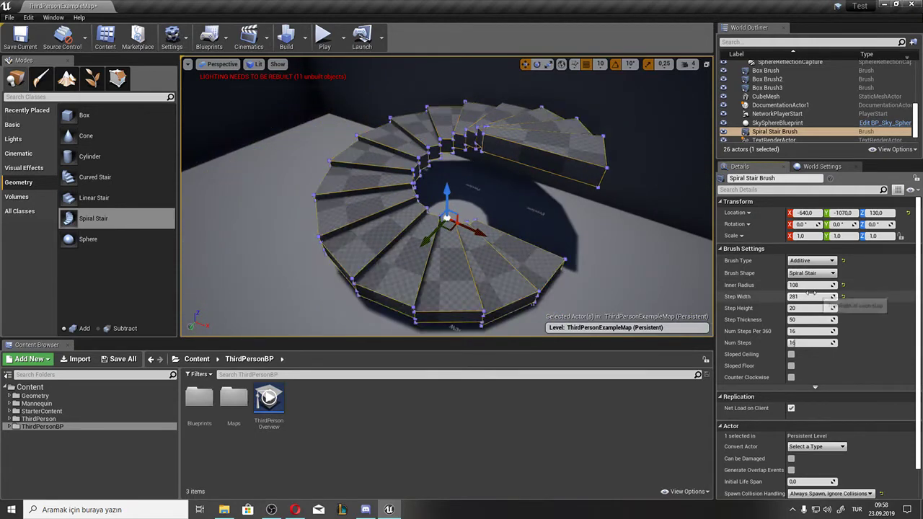
pyautogui.moveTo(806, 306); pyautogui.dragTo(807, 306)
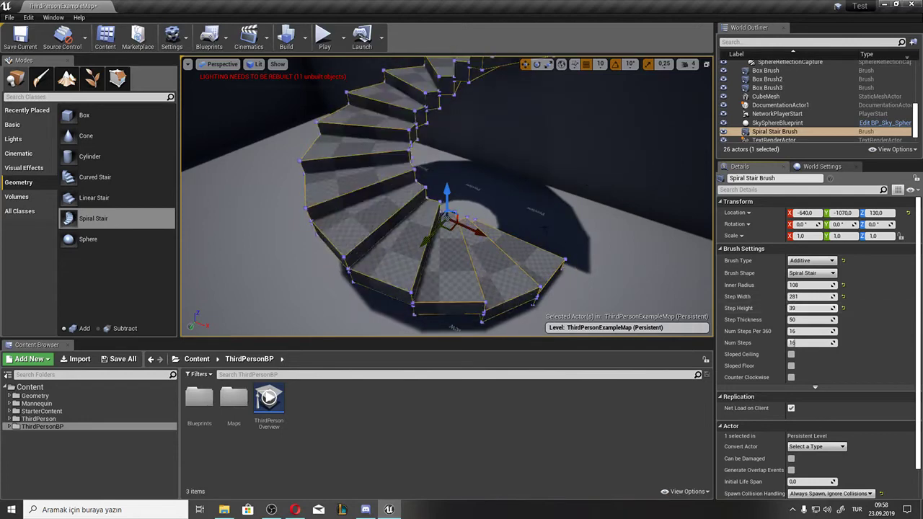
pyautogui.moveTo(811, 319); pyautogui.dragTo(813, 319)
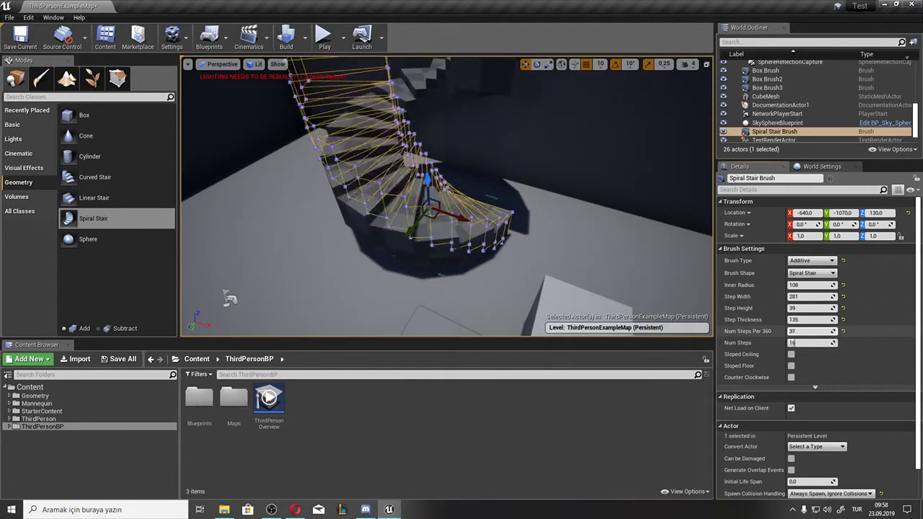
pyautogui.moveTo(611, 257); pyautogui.dragTo(562, 238, button='right')
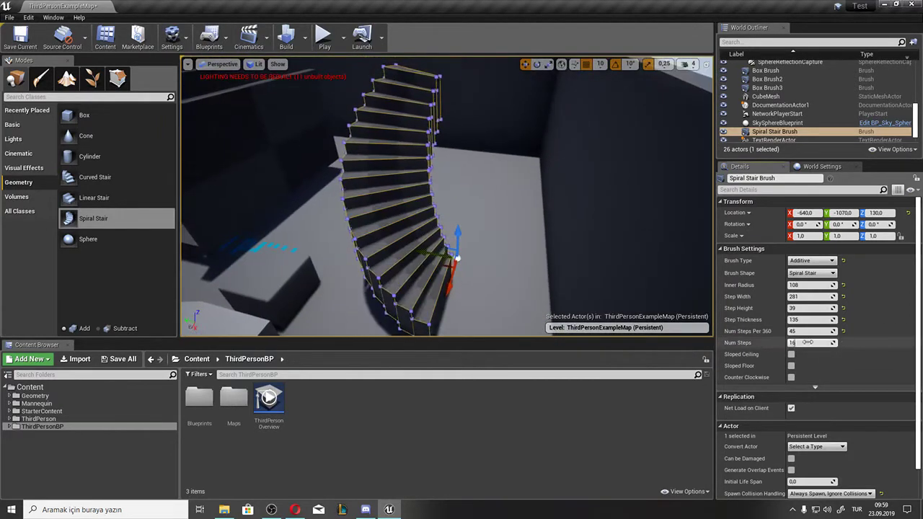
pyautogui.moveTo(627, 270)
pyautogui.mouseDown(button='right')
pyautogui.moveTo(613, 216)
pyautogui.moveTo(598, 231)
pyautogui.moveTo(450, 266)
pyautogui.moveTo(462, 260)
pyautogui.moveTo(414, 224)
pyautogui.moveTo(301, 274)
pyautogui.mouseUp(button='right')
pyautogui.press('Escape')
# Step: Delete the spiral stair and place a sphere brush in its place
pyautogui.click(302, 274)
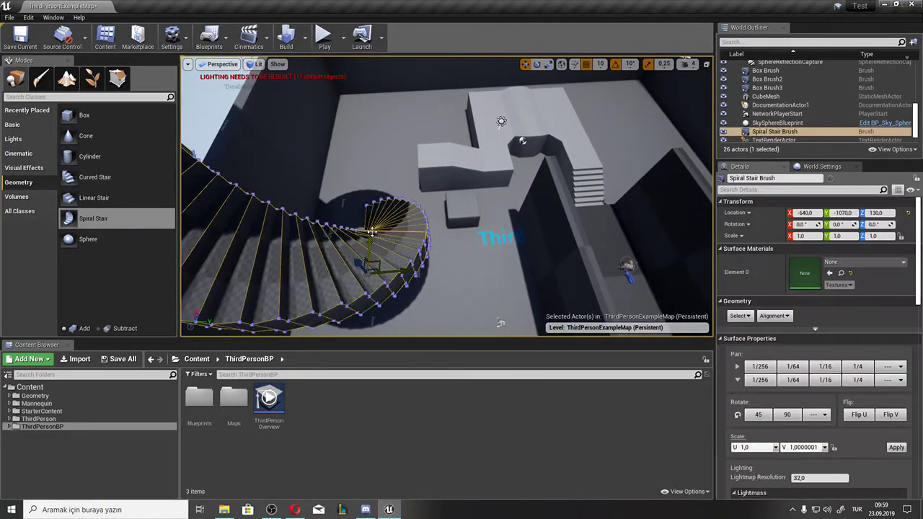
pyautogui.press('Delete')
pyautogui.moveTo(88, 239); pyautogui.dragTo(308, 259)
pyautogui.moveTo(378, 248); pyautogui.dragTo(382, 249)
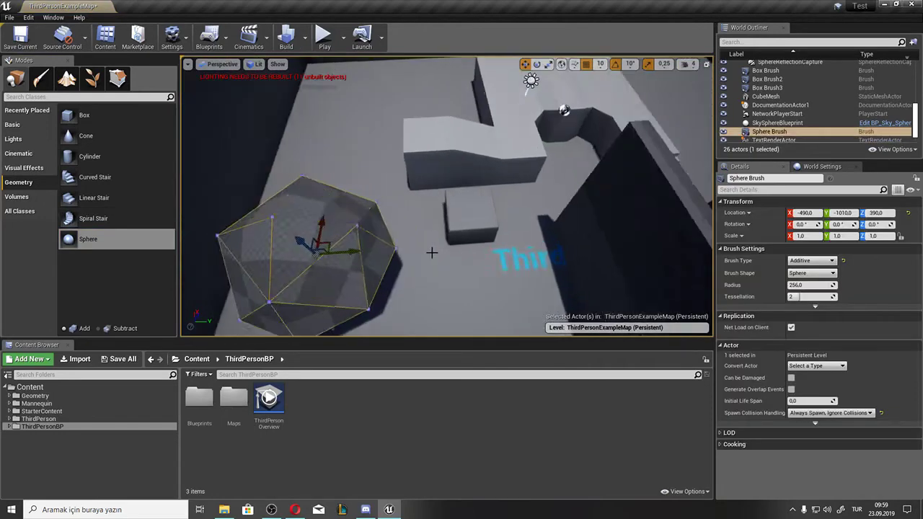
pyautogui.moveTo(431, 251); pyautogui.dragTo(431, 252, button='right')
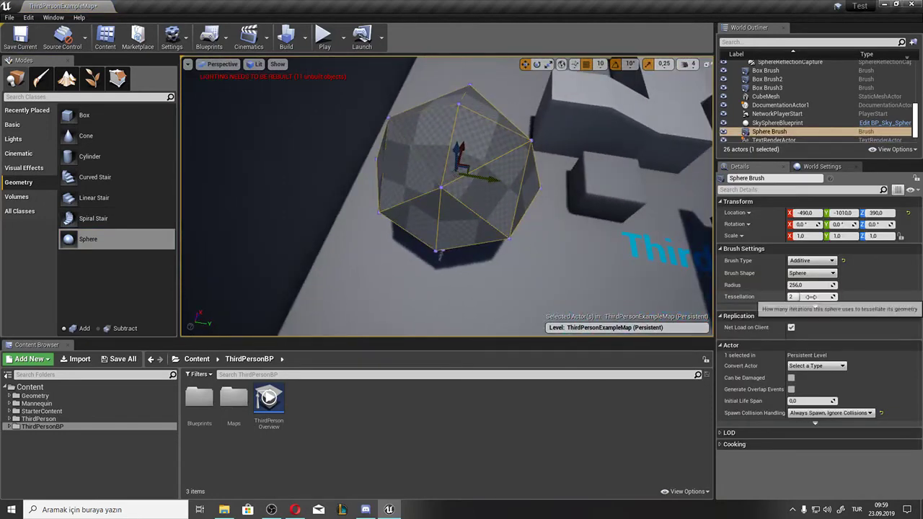
# Step: Raise the sphere's tessellation, then drop it back to 1
pyautogui.moveTo(813, 296); pyautogui.dragTo(865, 297)
pyautogui.click(622, 245)
pyautogui.click(497, 177)
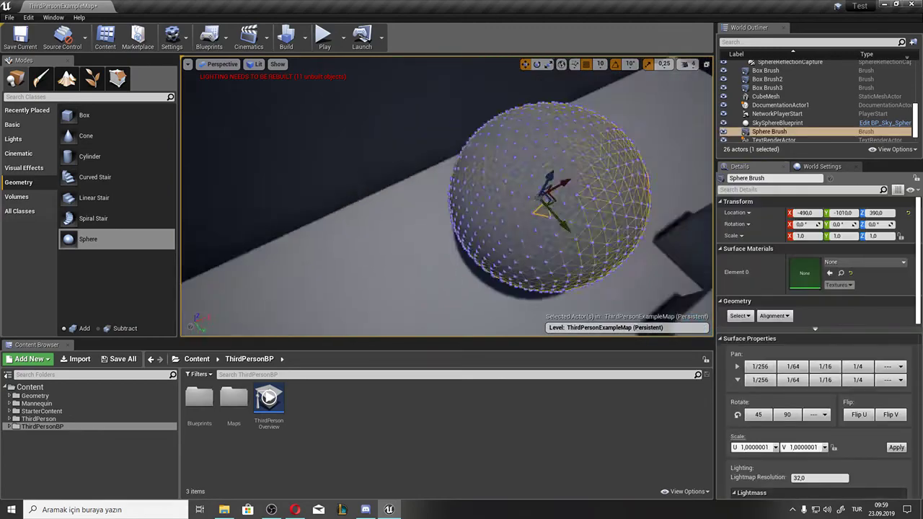
pyautogui.keyDown('alt'); pyautogui.moveTo(497, 177); pyautogui.dragTo(635, 173); pyautogui.keyUp('alt')
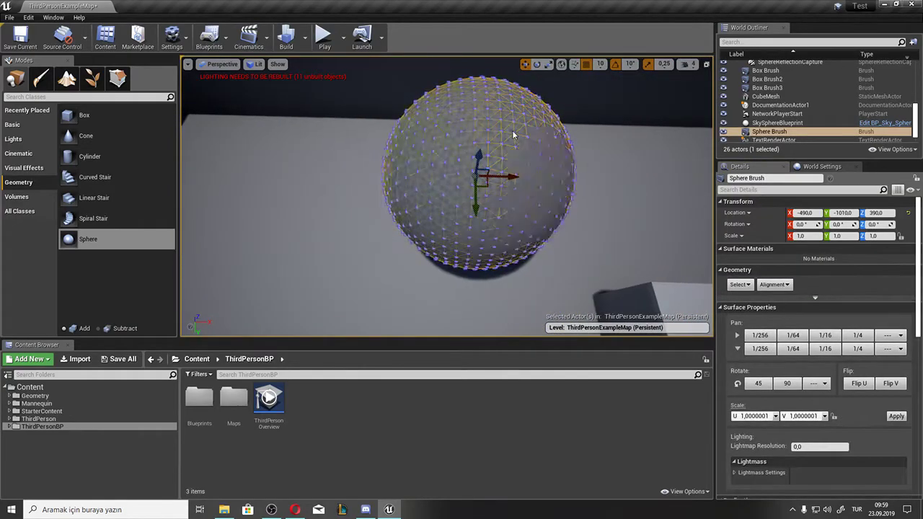
pyautogui.click(565, 195)
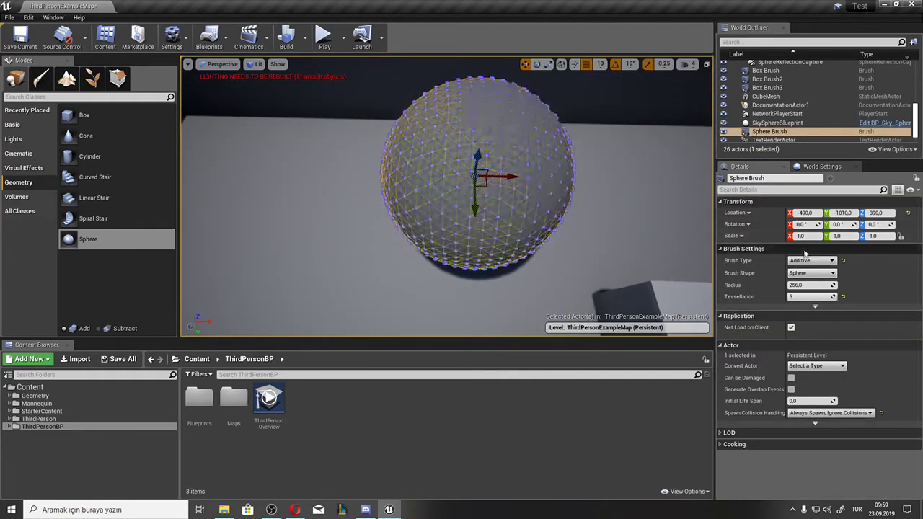
pyautogui.moveTo(815, 296); pyautogui.dragTo(765, 297)
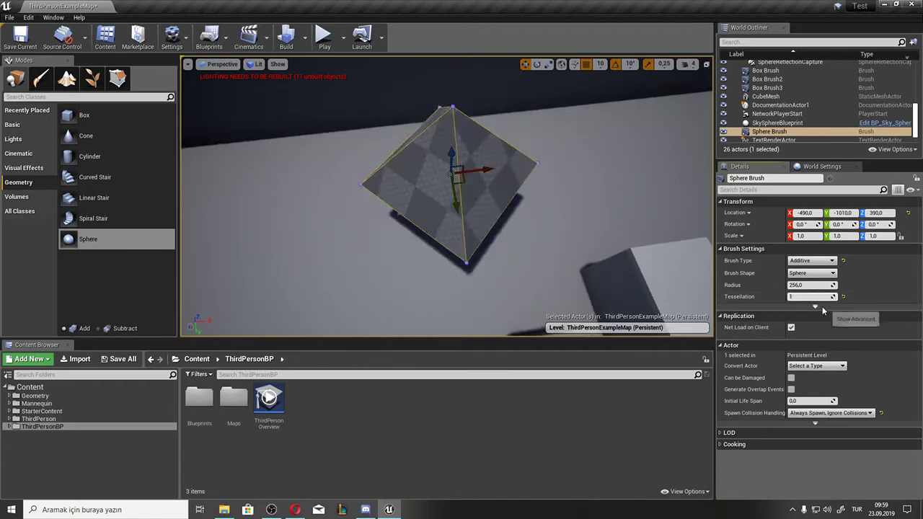
# Step: Apply M_AssetPlatform to the first picked face of the sphere brush
pyautogui.click(494, 187)
pyautogui.click(846, 263)
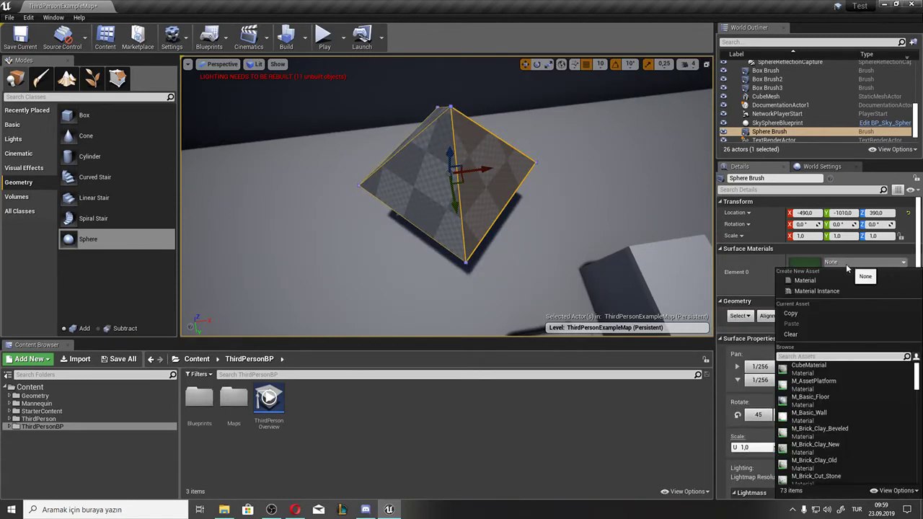
pyautogui.click(827, 380)
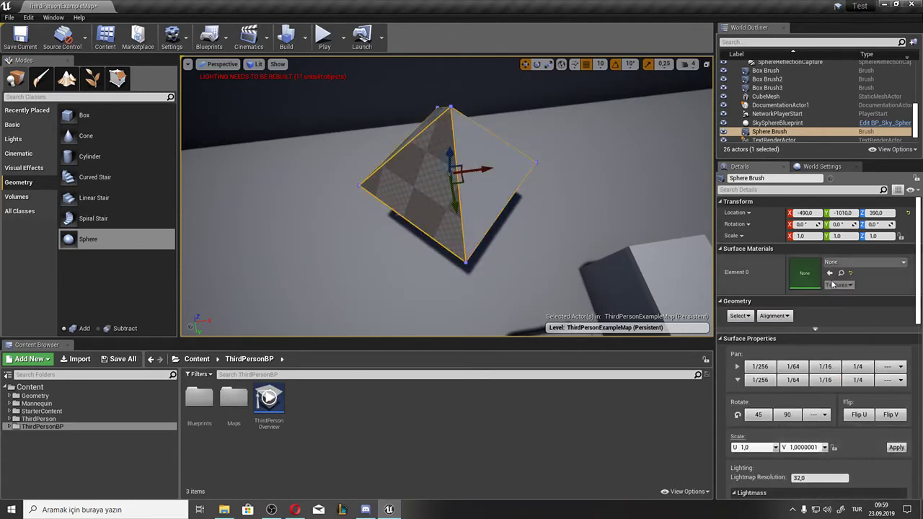
pyautogui.click(865, 261)
pyautogui.click(808, 373)
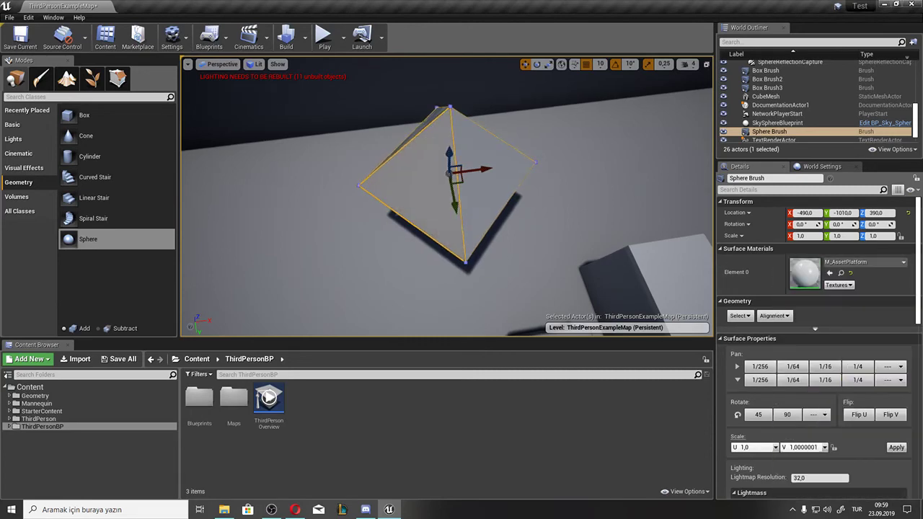
# Step: Assign M_Basic_Floor and M_AssetPlatform to two more sphere faces
pyautogui.keyDown('alt'); pyautogui.moveTo(548, 216); pyautogui.dragTo(498, 209); pyautogui.keyUp('alt')
pyautogui.click(476, 216)
pyautogui.click(845, 263)
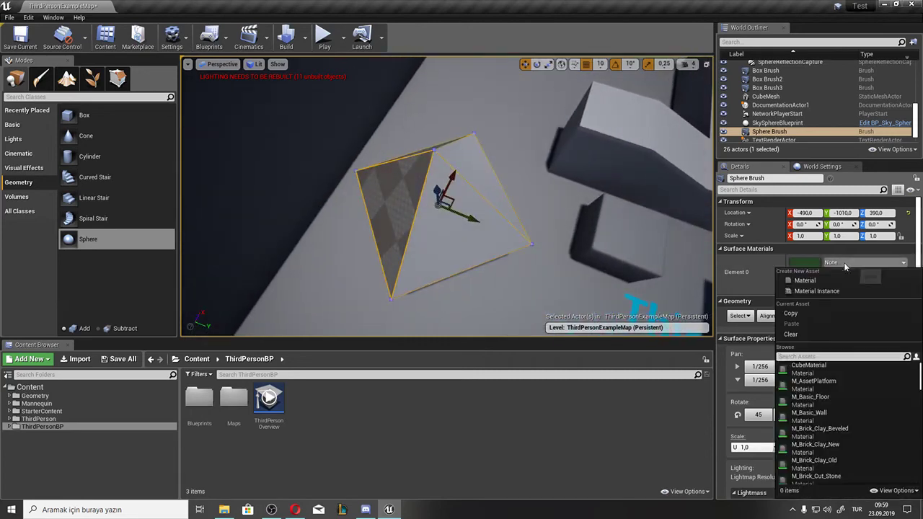
pyautogui.click(809, 397)
pyautogui.keyDown('alt'); pyautogui.moveTo(552, 214); pyautogui.dragTo(524, 207); pyautogui.keyUp('alt')
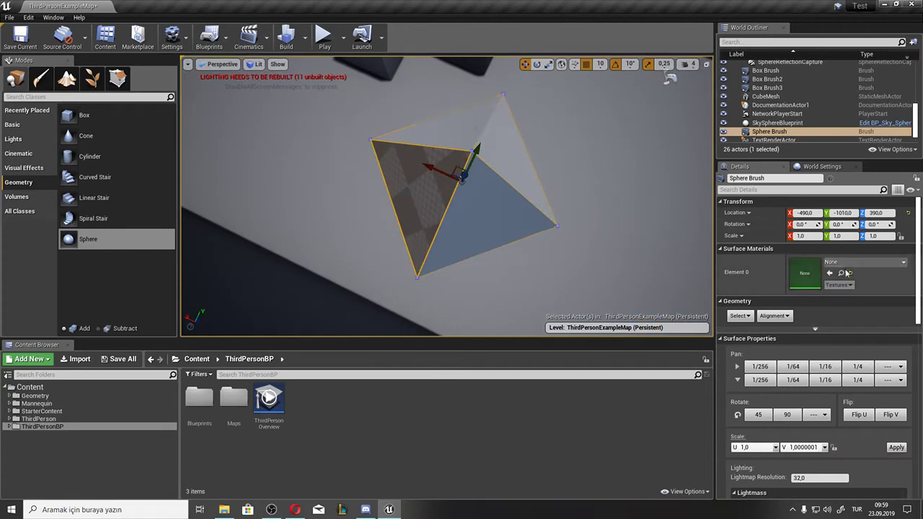
pyautogui.click(865, 262)
pyautogui.click(807, 385)
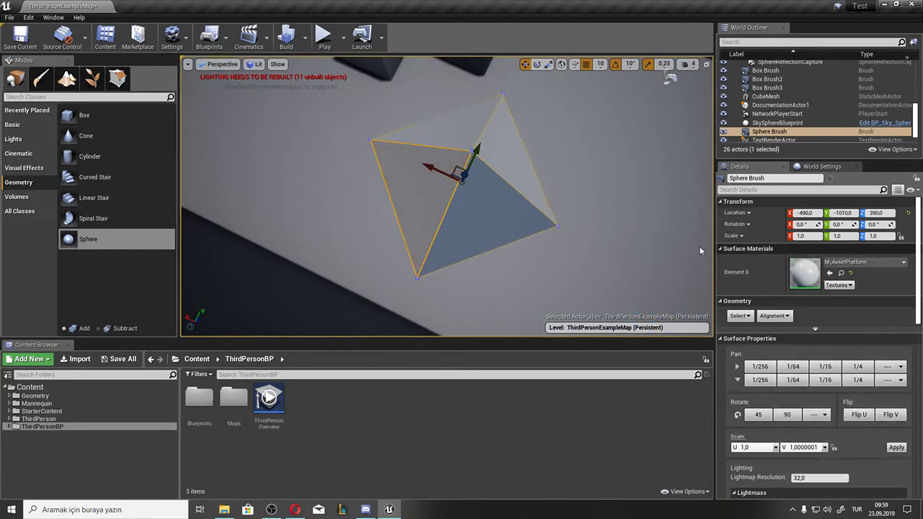
# Step: Deselect, then reselect and frame the sphere brush, viewing toward the floor corner
pyautogui.moveTo(515, 160)
pyautogui.mouseDown(button='right')
pyautogui.moveTo(490, 173)
pyautogui.moveTo(508, 172)
pyautogui.mouseUp(button='right')
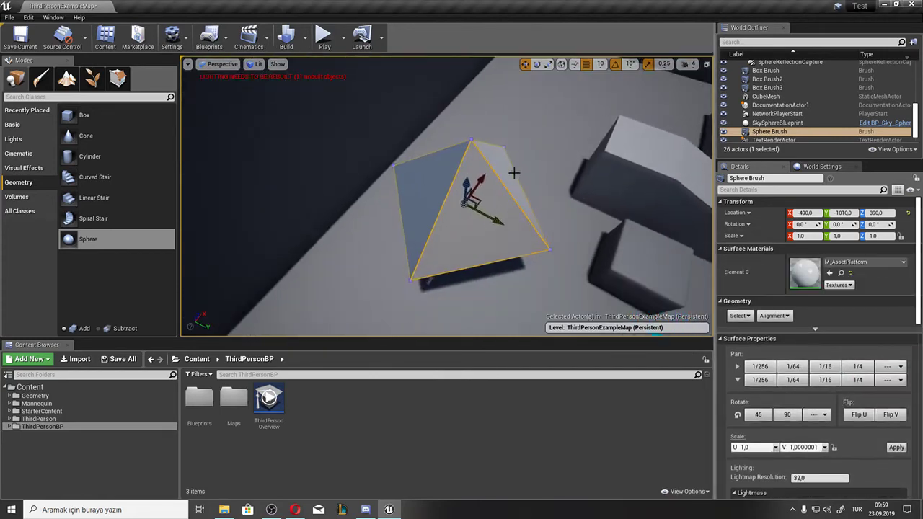
pyautogui.moveTo(430, 167); pyautogui.dragTo(439, 184, button='right')
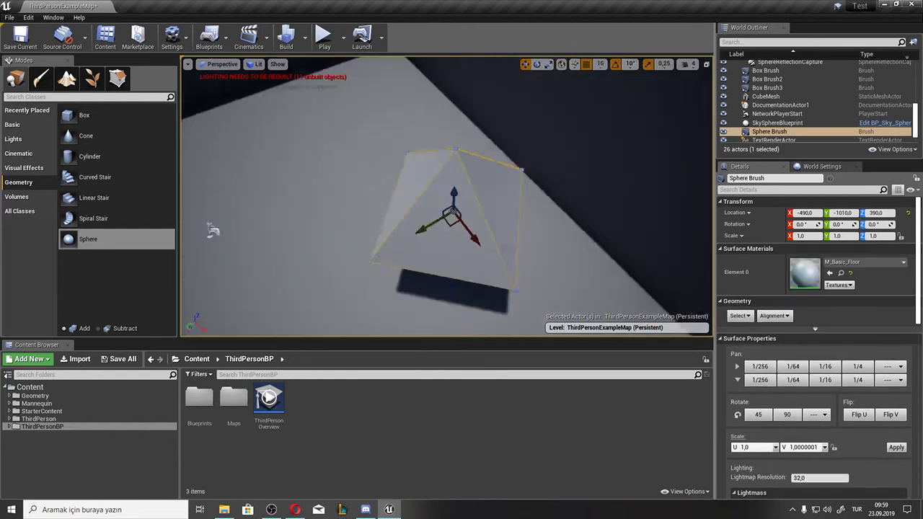
pyautogui.scroll(-5, 779, 288)
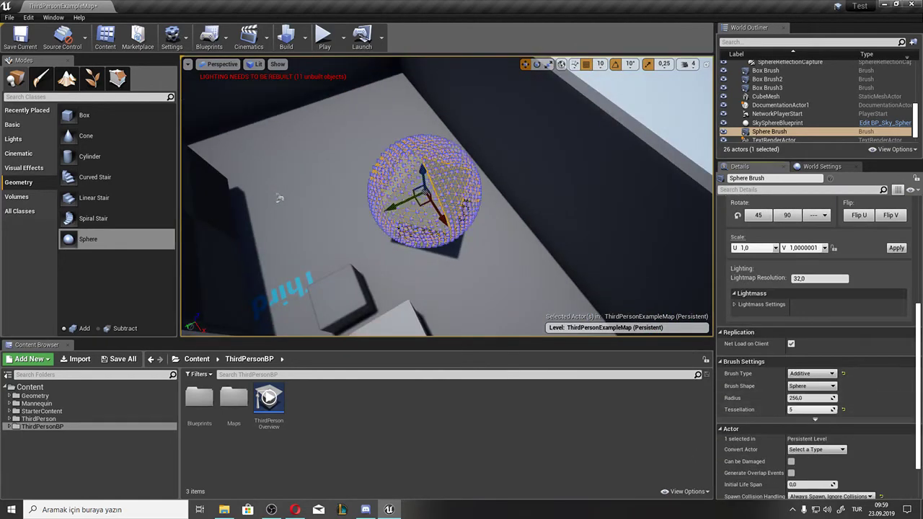
pyautogui.press('Escape')
pyautogui.moveTo(447, 194); pyautogui.dragTo(461, 202, button='right')
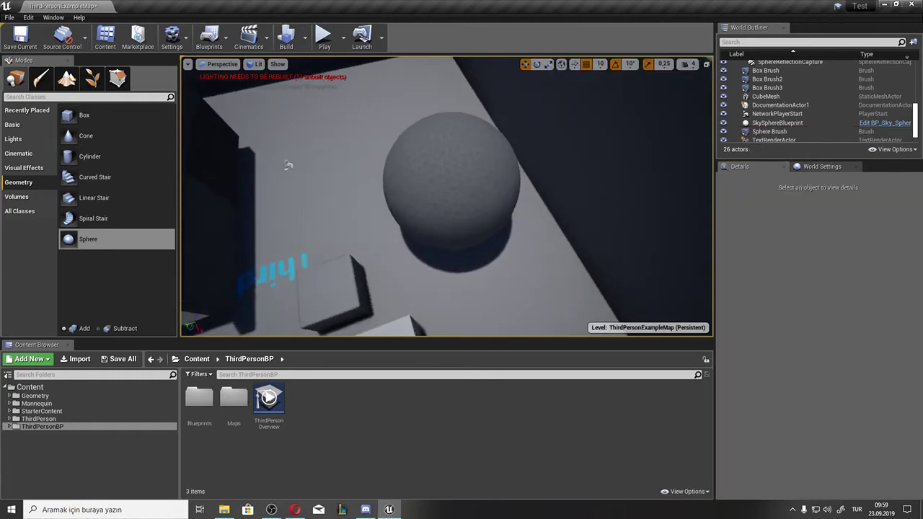
pyautogui.doubleClick(770, 131)
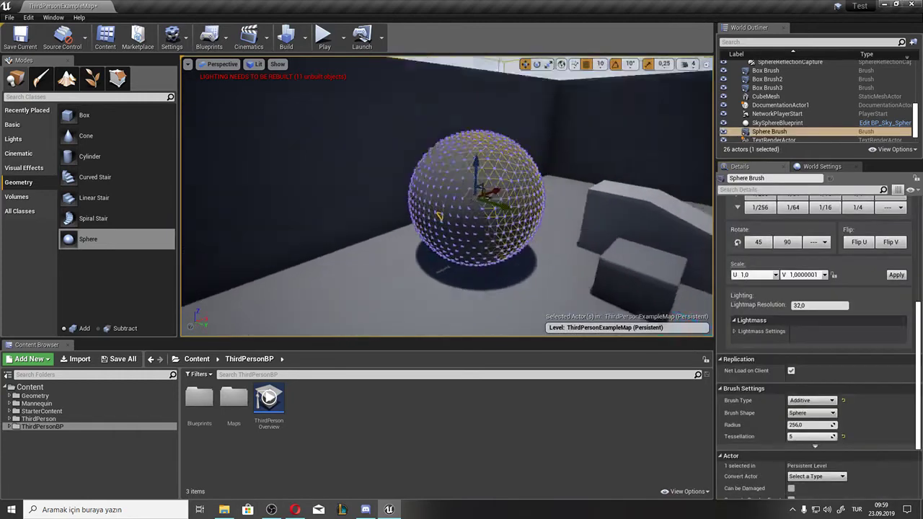
pyautogui.scroll(5, 768, 364)
pyautogui.scroll(3, 767, 364)
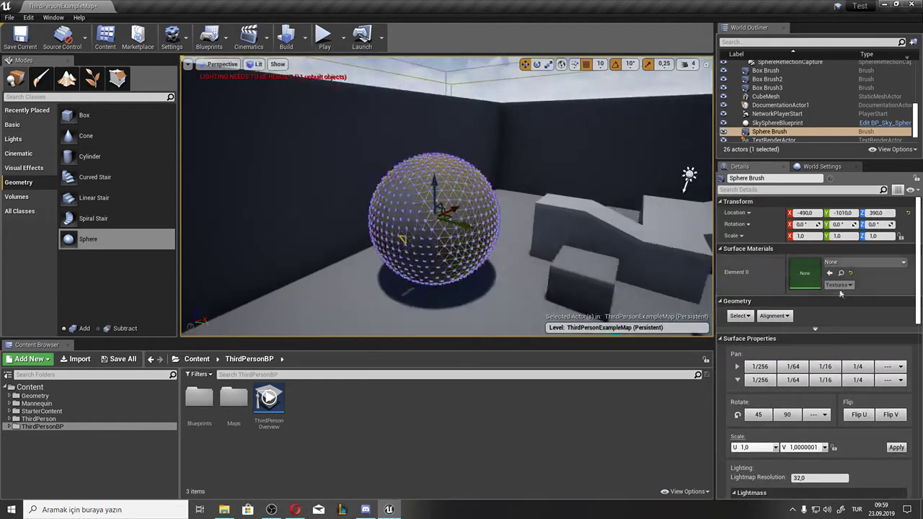
pyautogui.scroll(-10, 807, 331)
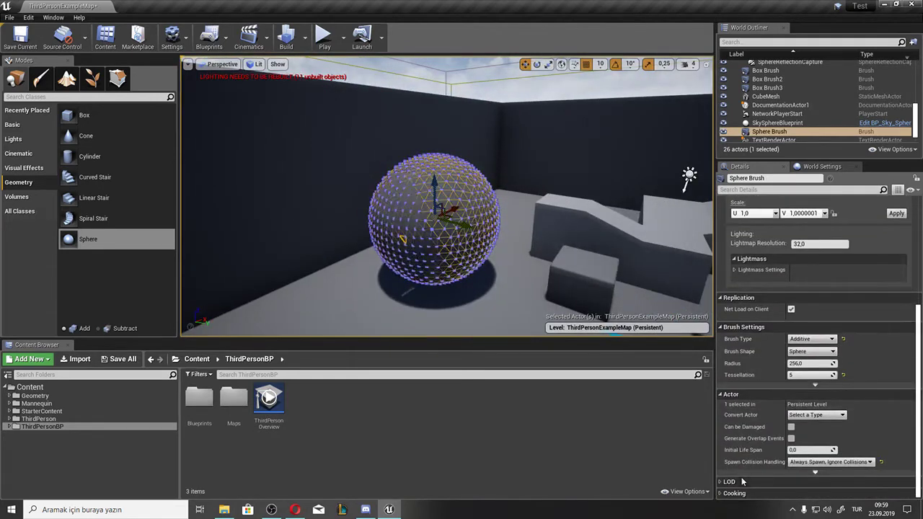
pyautogui.scroll(-1, 746, 431)
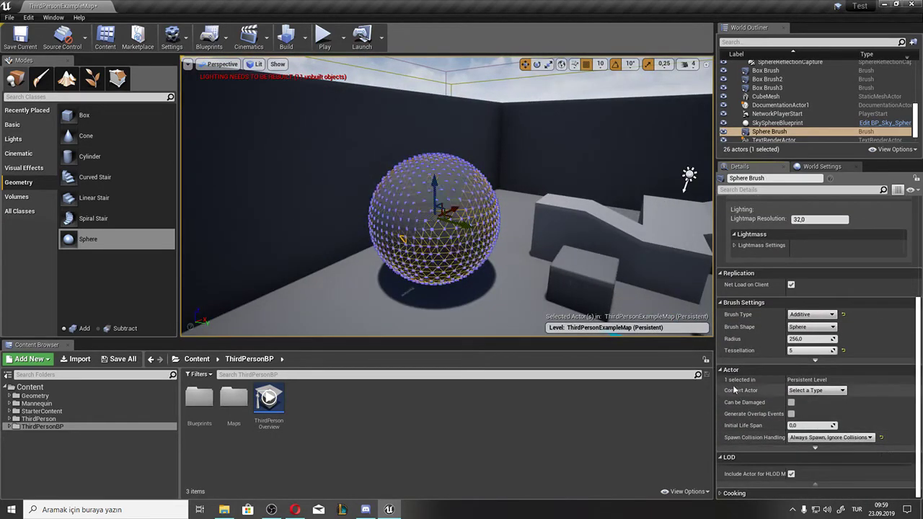
pyautogui.scroll(5, 741, 397)
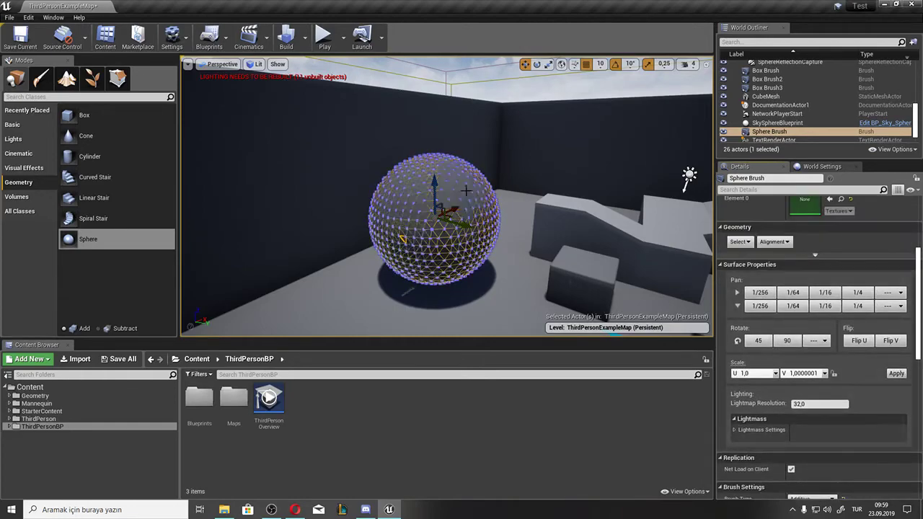
pyautogui.moveTo(466, 189)
pyautogui.mouseDown(button='right')
pyautogui.moveTo(561, 261)
pyautogui.moveTo(403, 144)
pyautogui.mouseUp(button='right')
pyautogui.click(429, 164)
pyautogui.click(324, 36)
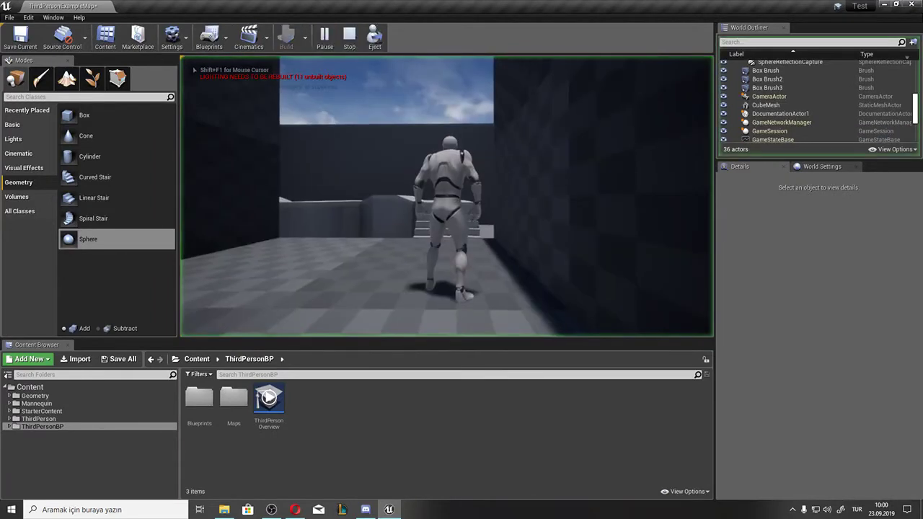
pyautogui.press('w')
pyautogui.press('space')
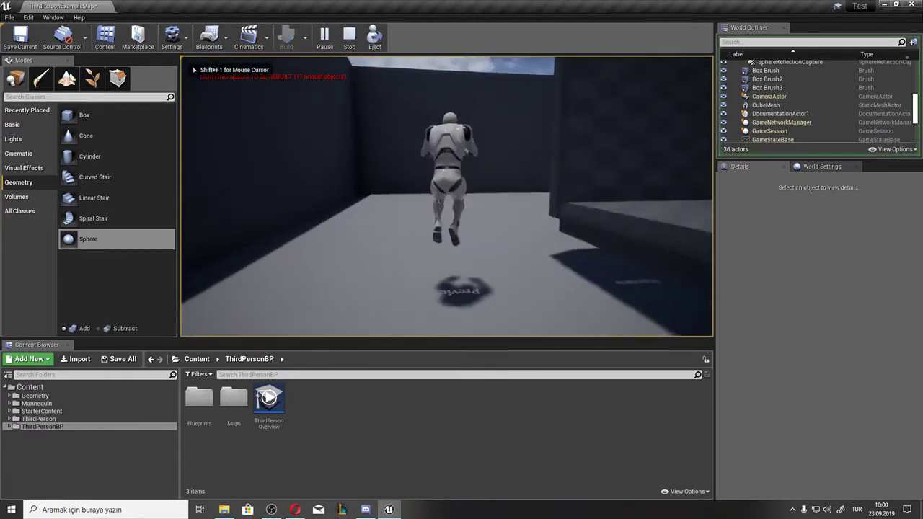
pyautogui.press('a')
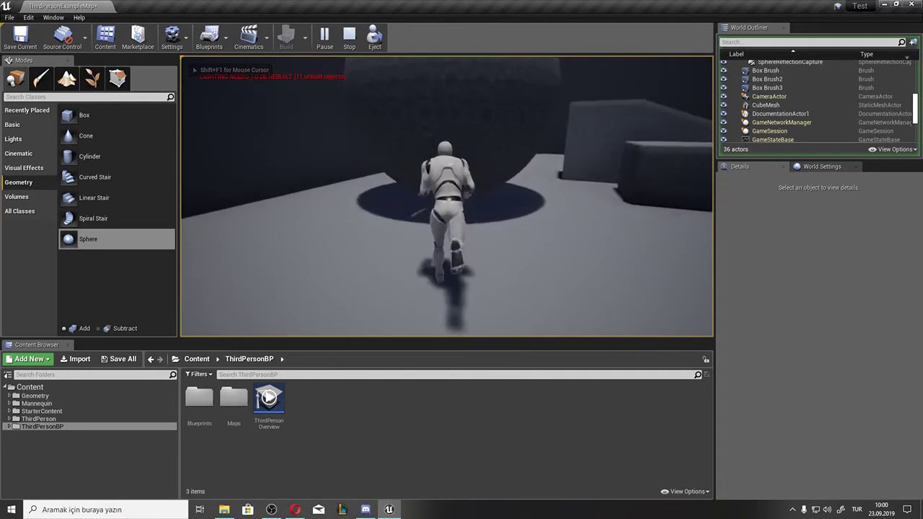
pyautogui.press('d')
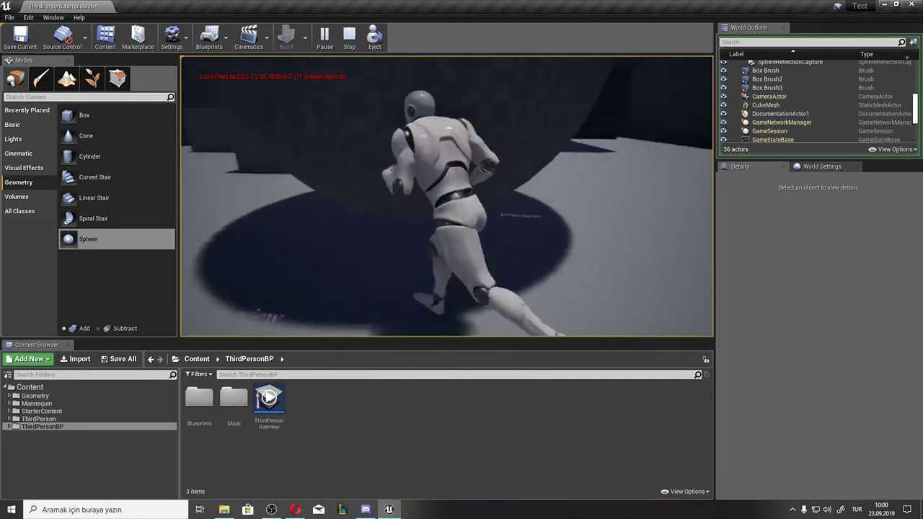
pyautogui.press('a')
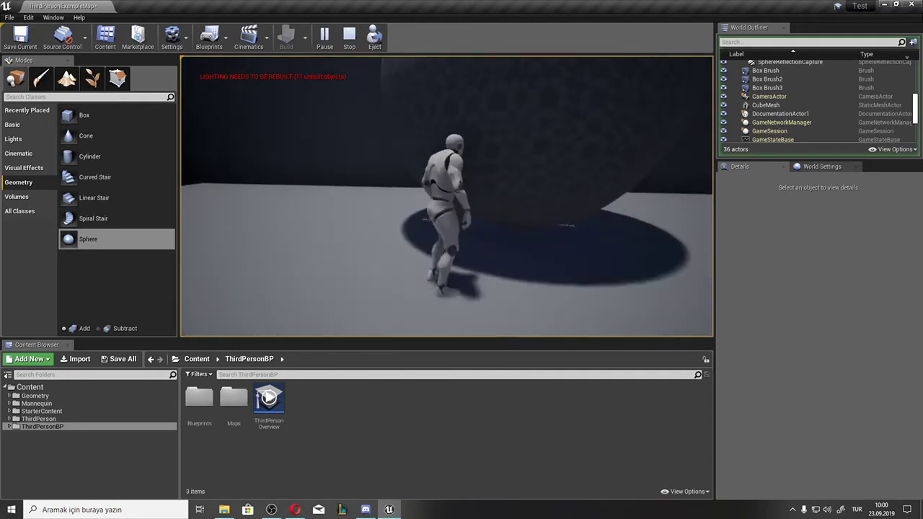
pyautogui.press('w')
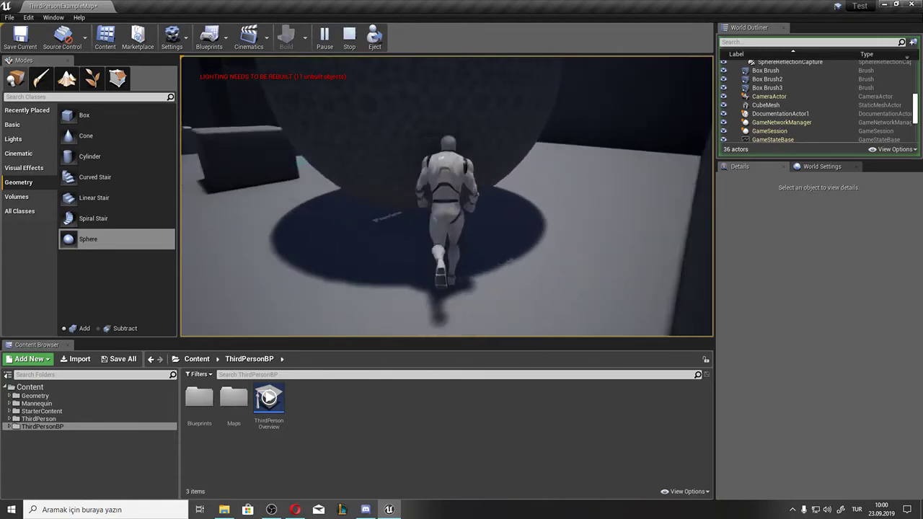
pyautogui.press('a')
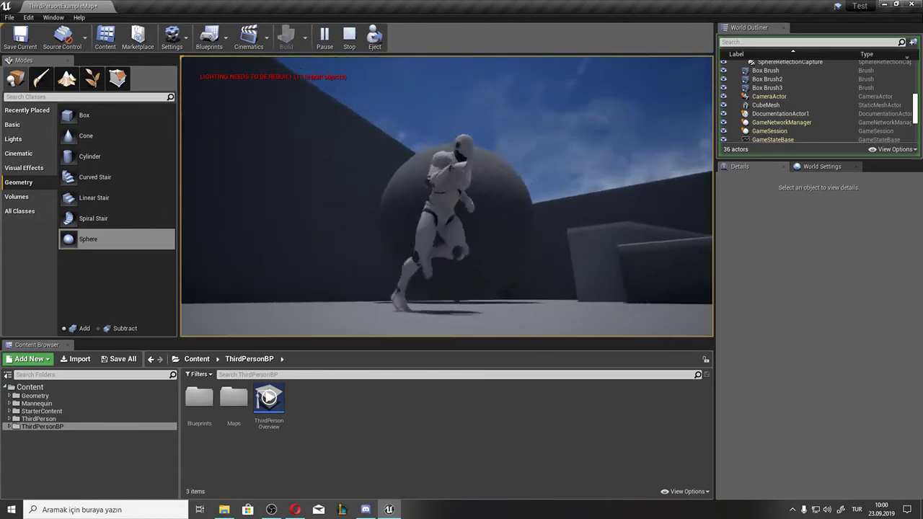
pyautogui.press('w')
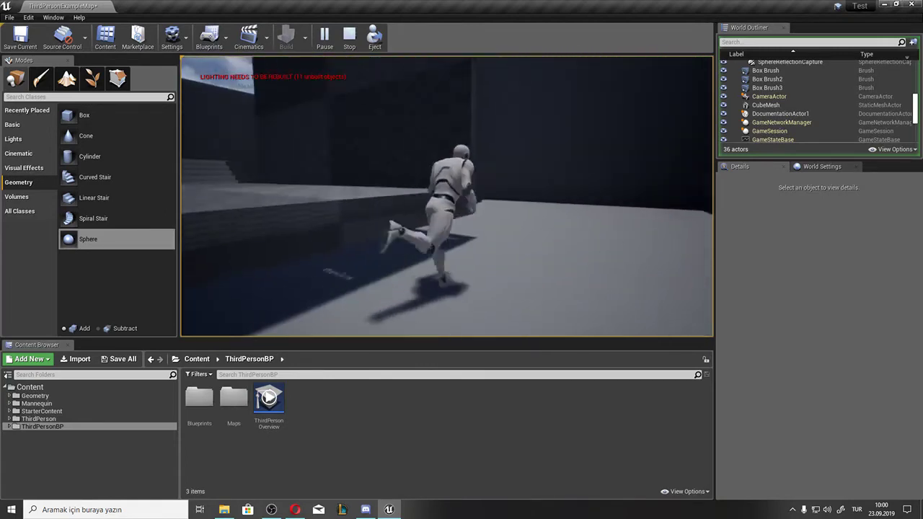
# Step: Stop the play session and place a Blocking Volume on the floor
pyautogui.press('Escape')
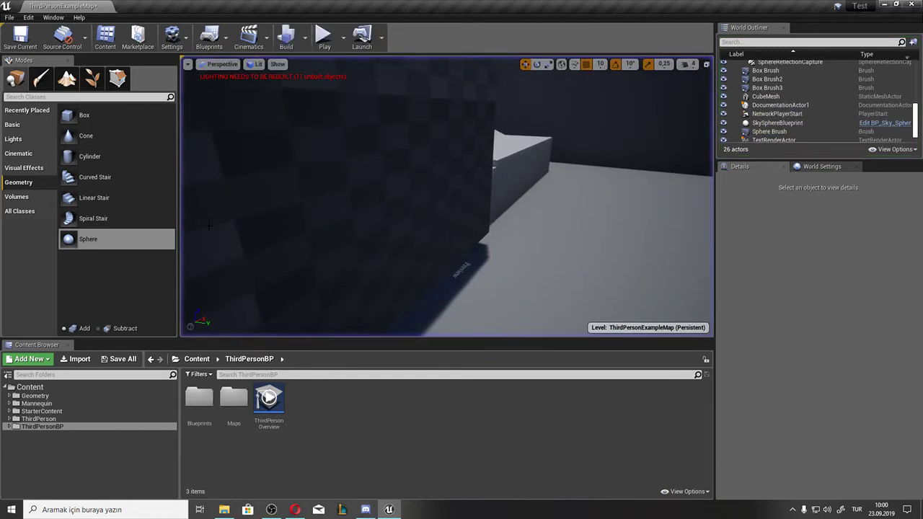
pyautogui.moveTo(208, 226); pyautogui.dragTo(217, 238, button='right')
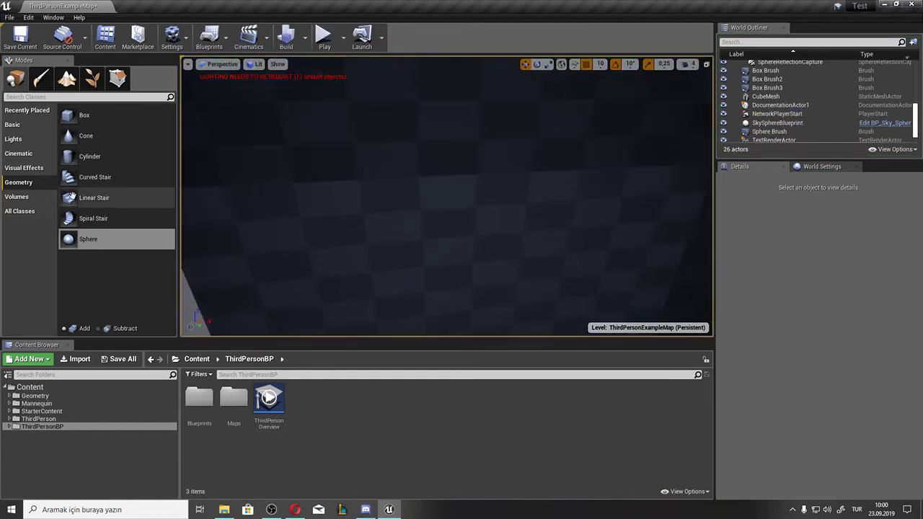
pyautogui.click(17, 196)
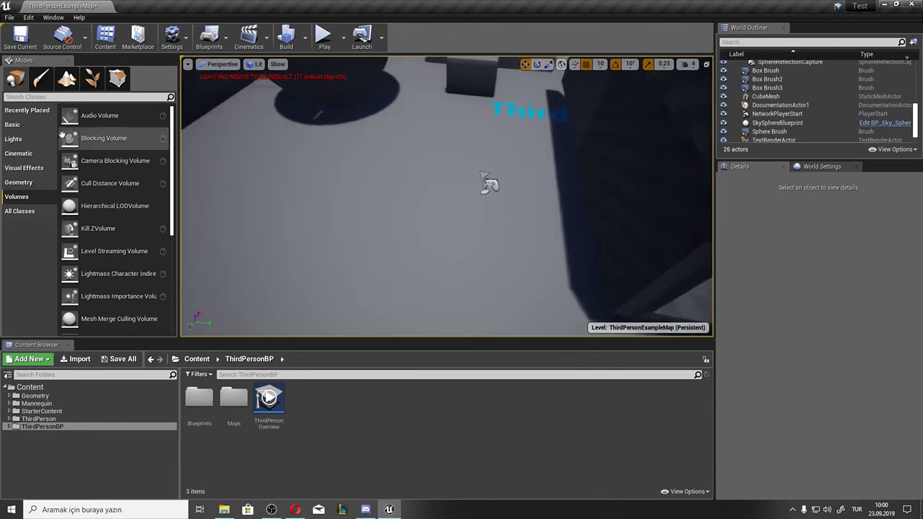
pyautogui.moveTo(69, 138); pyautogui.dragTo(418, 181)
pyautogui.press('f')
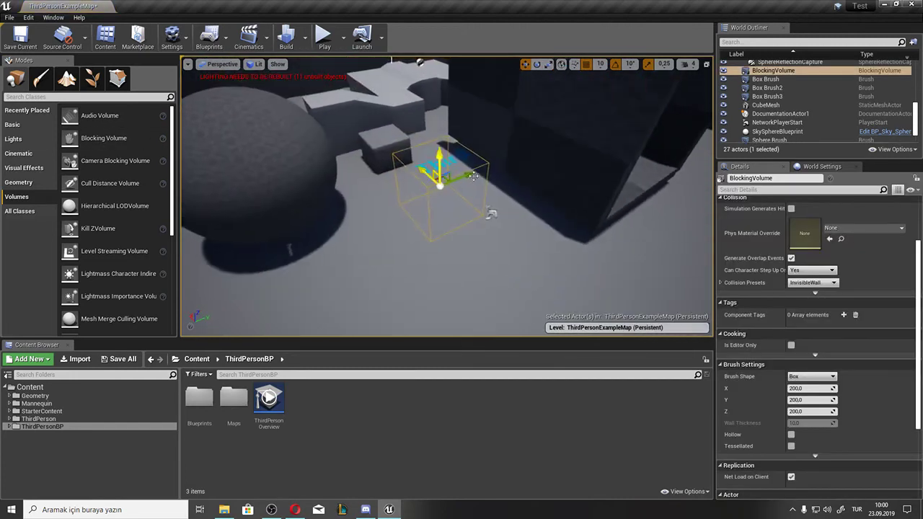
pyautogui.keyDown('alt'); pyautogui.moveTo(475, 173); pyautogui.dragTo(404, 177); pyautogui.keyUp('alt')
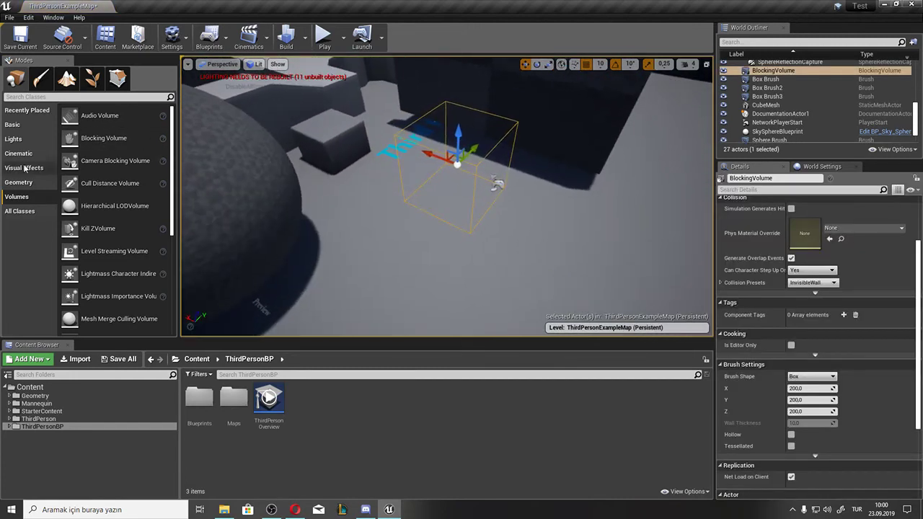
# Step: Delete the Blocking Volume and switch the Modes list to All Classes
pyautogui.press('Delete')
pyautogui.scroll(-2, 118, 217)
pyautogui.scroll(-2, 123, 227)
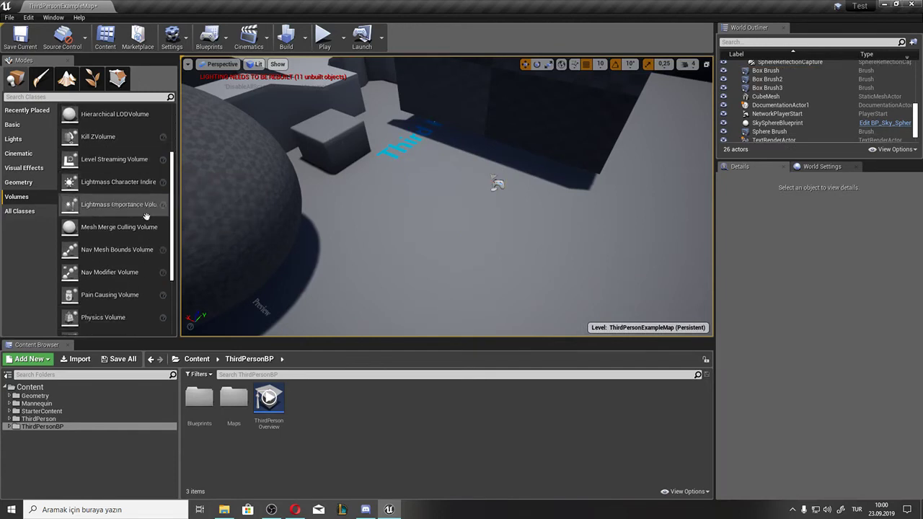
pyautogui.scroll(-2, 128, 238)
pyautogui.scroll(-3, 128, 238)
pyautogui.click(8, 211)
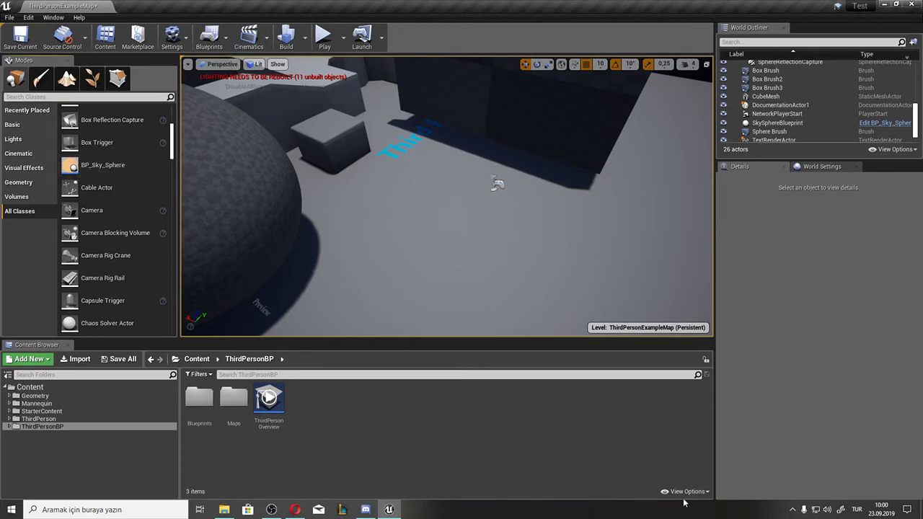
# Step: Delete the existing sky sphere from the level
pyautogui.scroll(-3, 669, 169)
pyautogui.scroll(-3, 669, 169)
pyautogui.scroll(-3, 669, 168)
pyautogui.scroll(-3, 669, 169)
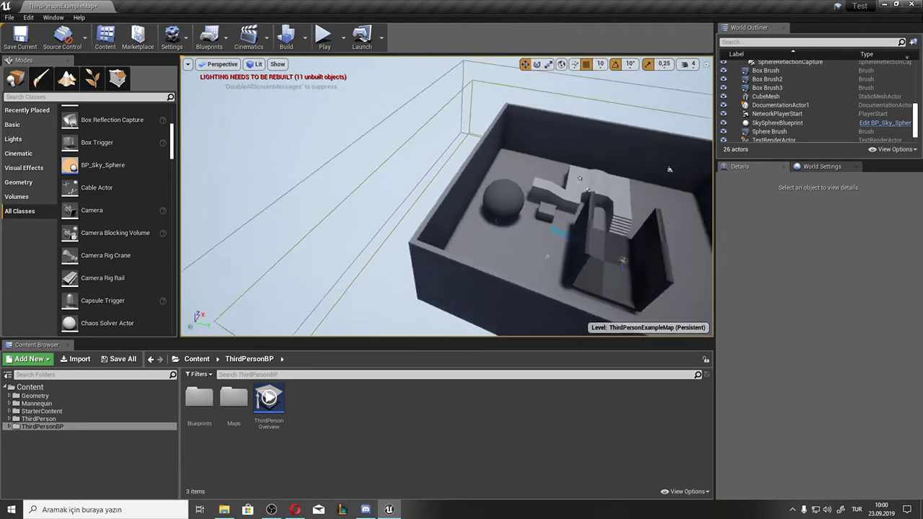
pyautogui.click(383, 136)
pyautogui.press('Delete')
pyautogui.moveTo(399, 150); pyautogui.dragTo(399, 108, button='right')
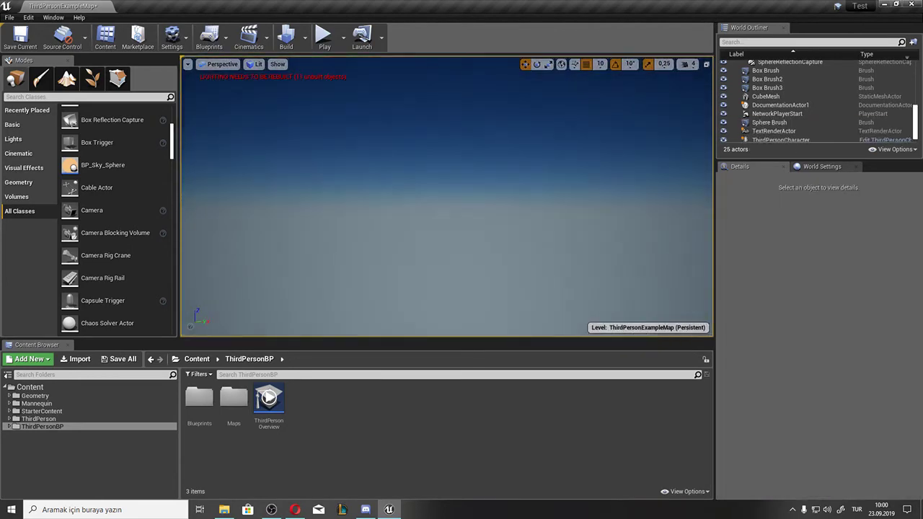
pyautogui.moveTo(409, 294); pyautogui.dragTo(410, 332, button='right')
# Step: Enable Show Engine Content and search the engine content for the sky sphere asset
pyautogui.click(683, 491)
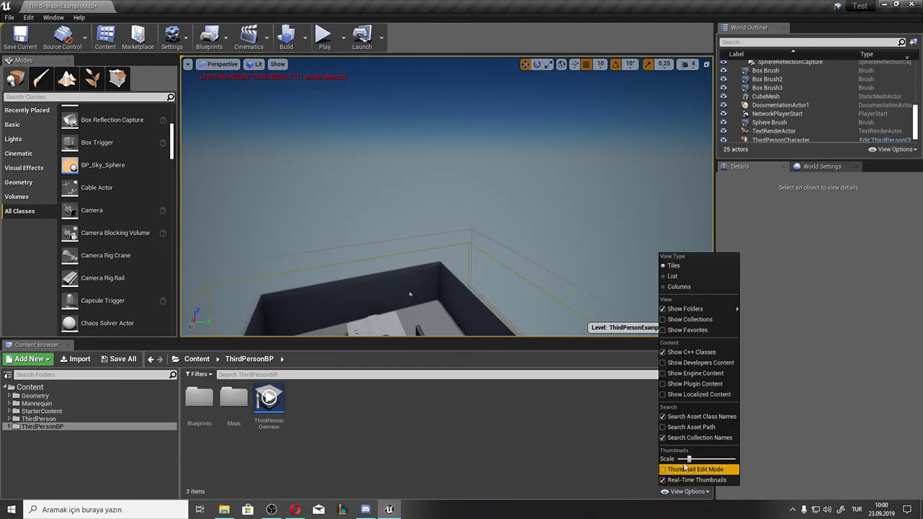
pyautogui.click(675, 374)
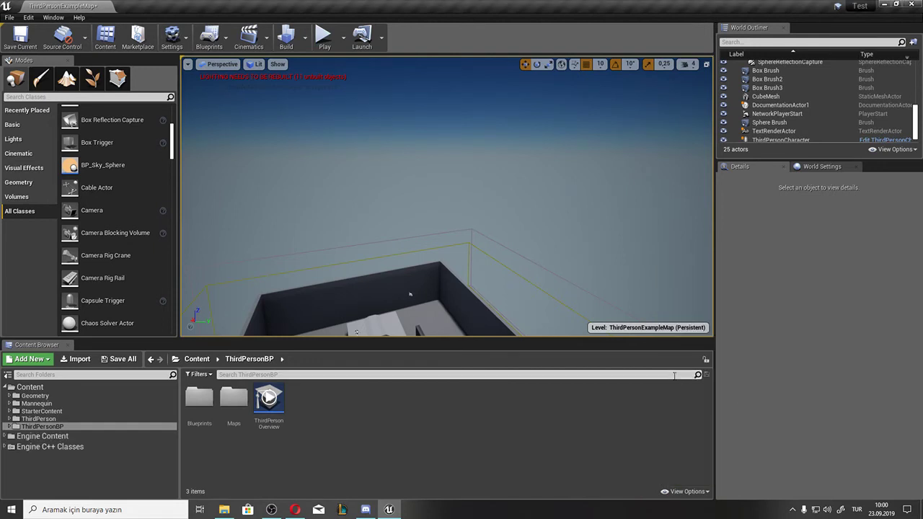
pyautogui.click(46, 447)
pyautogui.write('BP_')
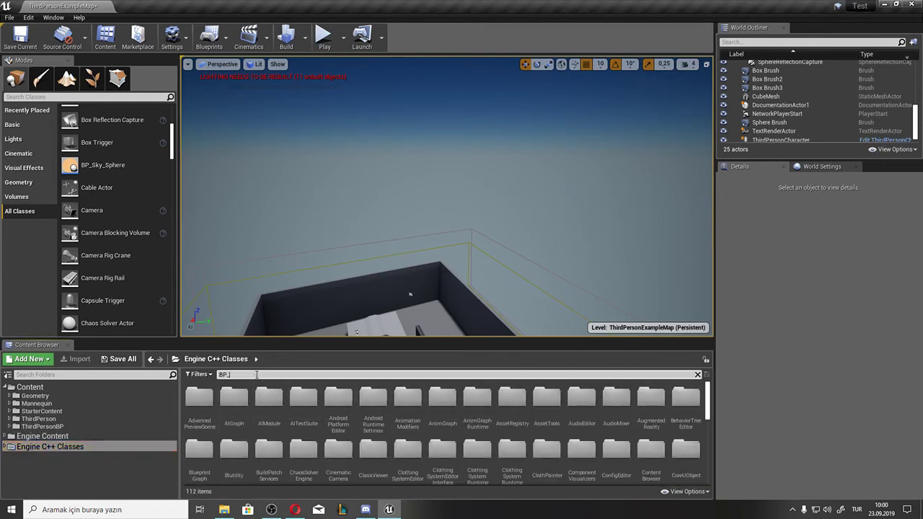
pyautogui.write('Sk')
pyautogui.write('ky')
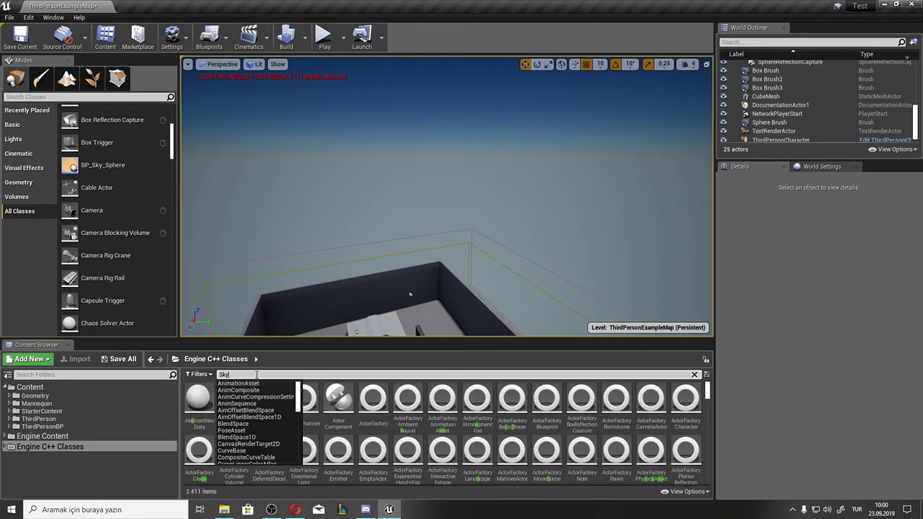
pyautogui.write('_')
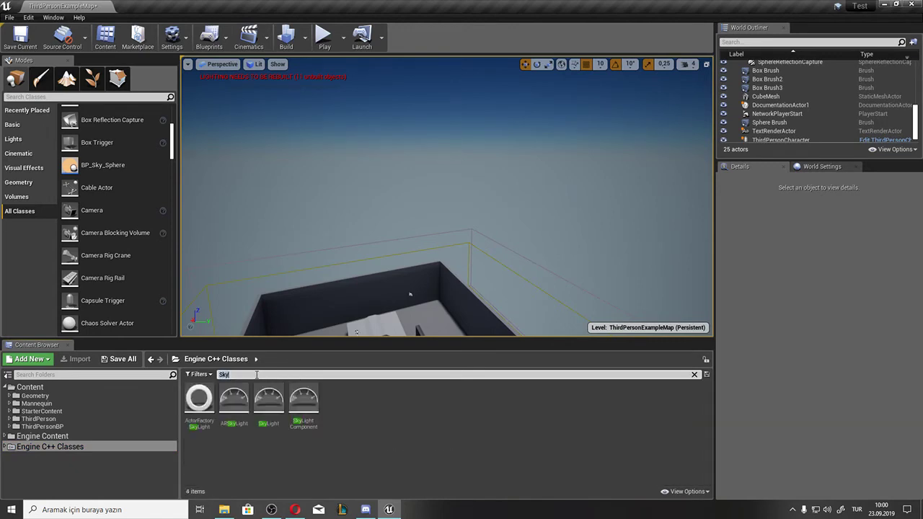
pyautogui.write('phere')
pyautogui.press('Return')
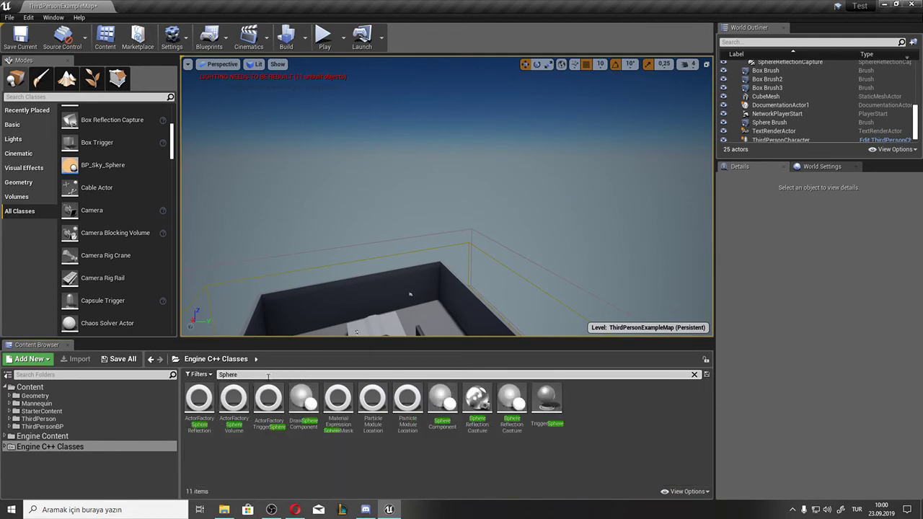
pyautogui.click(90, 436)
pyautogui.write('BP_Sky')
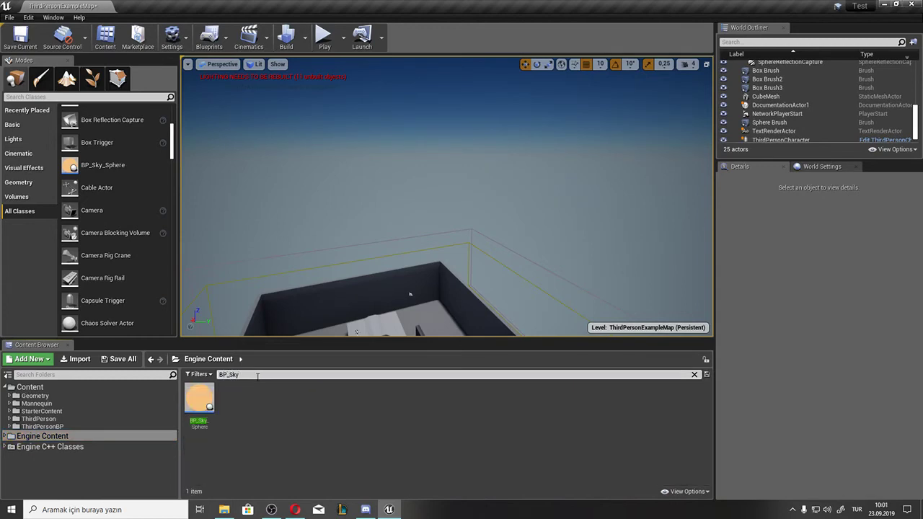
# Step: Drag BP_Sky_Sphere from the content browser into the level
pyautogui.moveTo(199, 398); pyautogui.dragTo(325, 117)
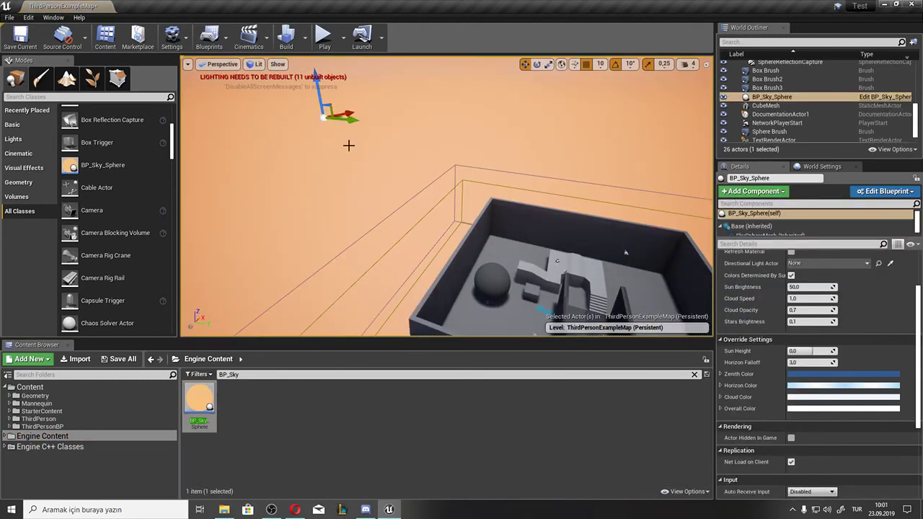
pyautogui.scroll(2, 897, 367)
pyautogui.moveTo(328, 237); pyautogui.dragTo(303, 188, button='right')
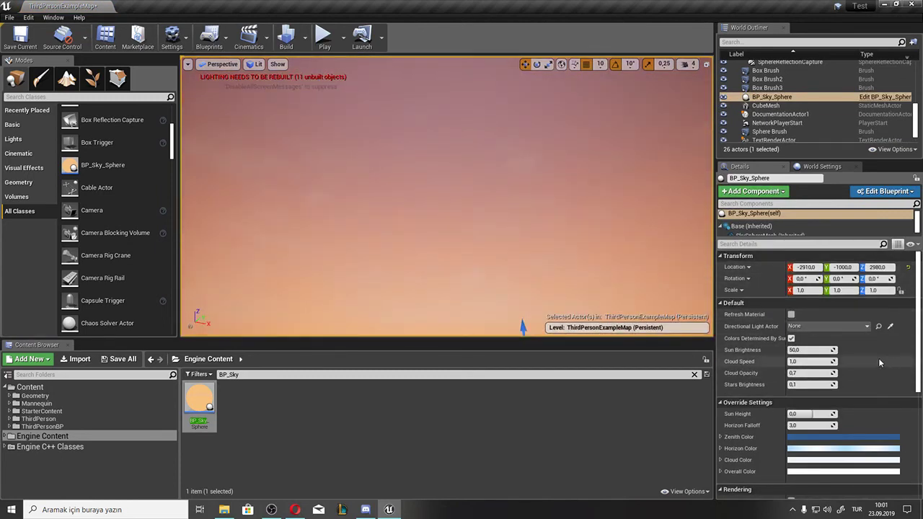
pyautogui.moveTo(303, 188); pyautogui.dragTo(328, 238, button='right')
# Step: Set the sky sphere's Directional Light Actor to Light Source, then deselect it
pyautogui.click(807, 326)
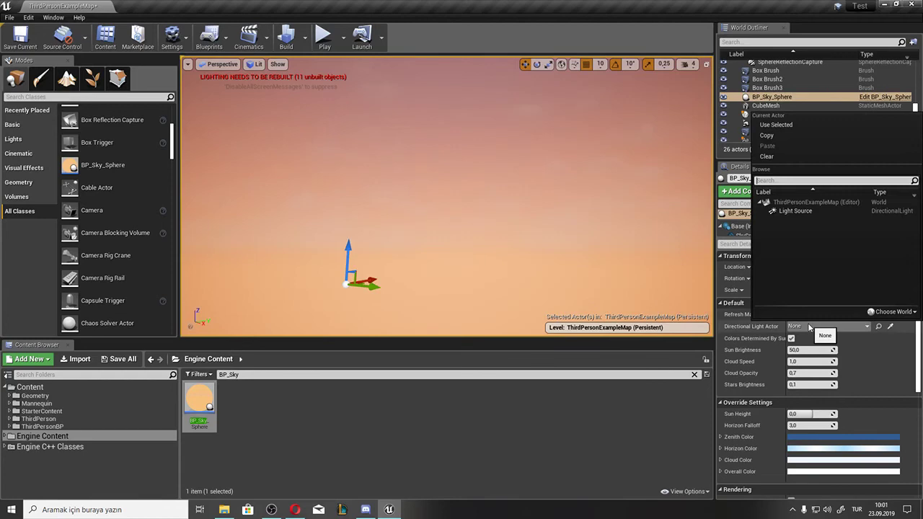
pyautogui.click(786, 210)
pyautogui.moveTo(436, 176); pyautogui.dragTo(431, 137, button='right')
pyautogui.moveTo(649, 180); pyautogui.dragTo(650, 281, button='right')
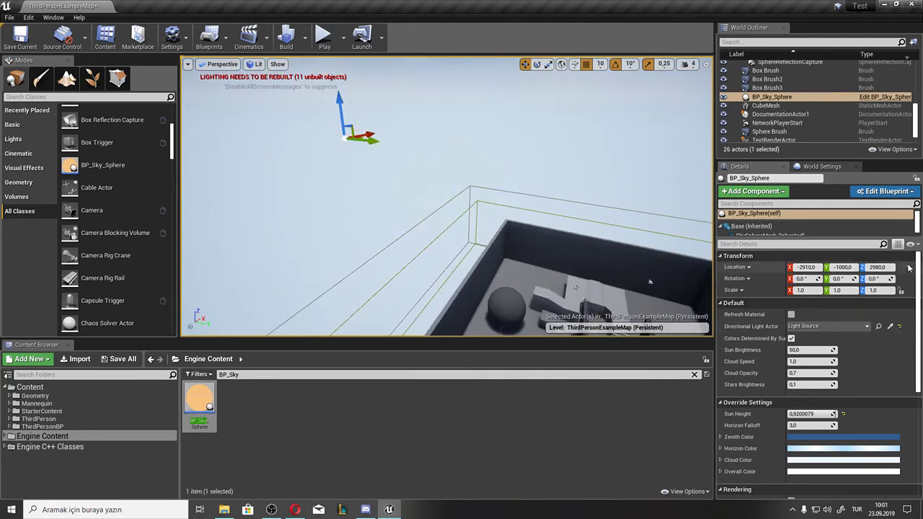
pyautogui.scroll(-3, 372, 170)
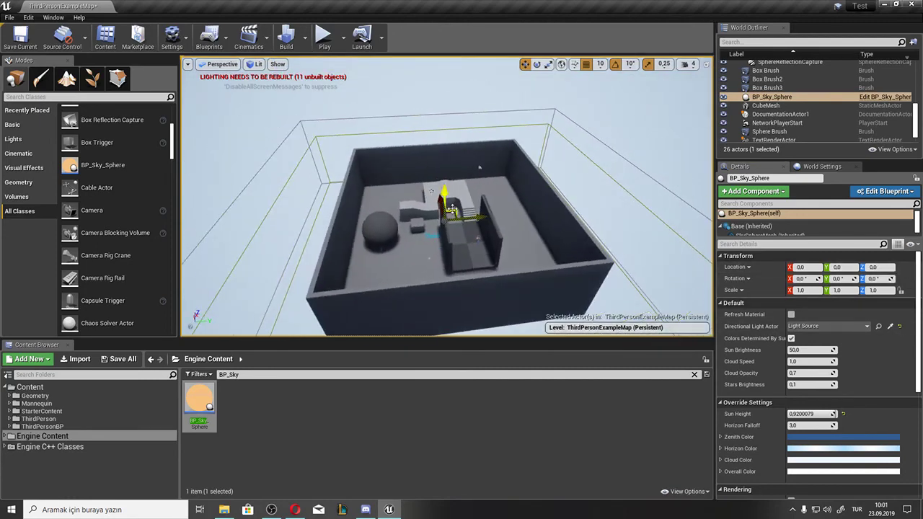
pyautogui.moveTo(371, 170)
pyautogui.mouseDown(button='right')
pyautogui.moveTo(382, 165)
pyautogui.moveTo(371, 116)
pyautogui.mouseUp(button='right')
pyautogui.press('Escape')
# Step: Turn off Show Engine Content in the content browser's view options
pyautogui.moveTo(389, 175); pyautogui.dragTo(409, 160, button='right')
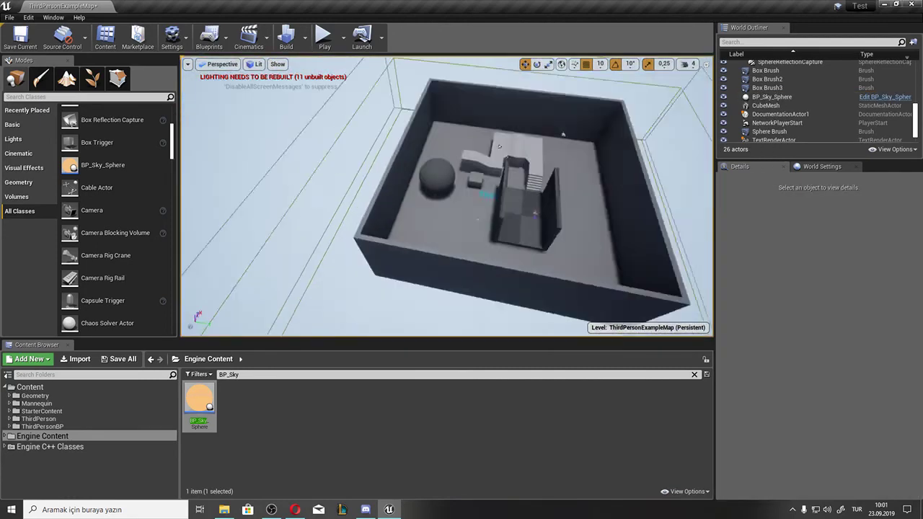
pyautogui.scroll(2, 398, 176)
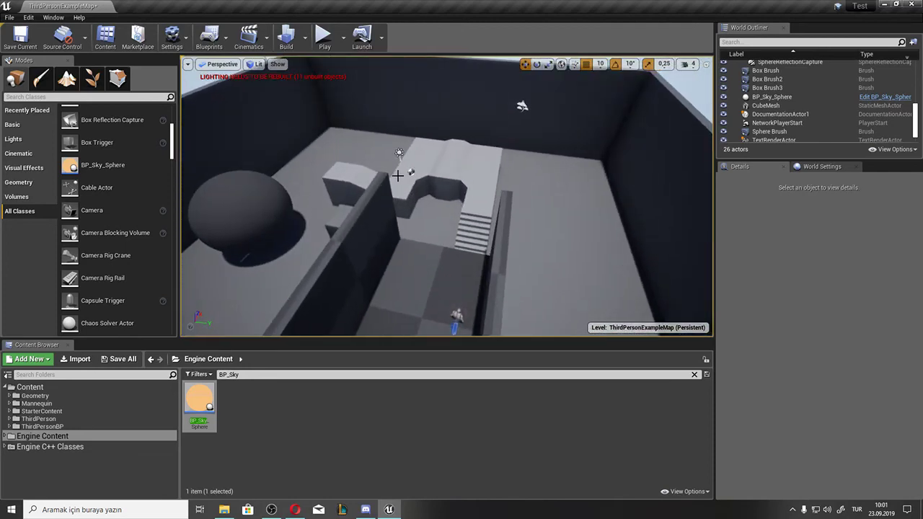
pyautogui.scroll(3, 415, 173)
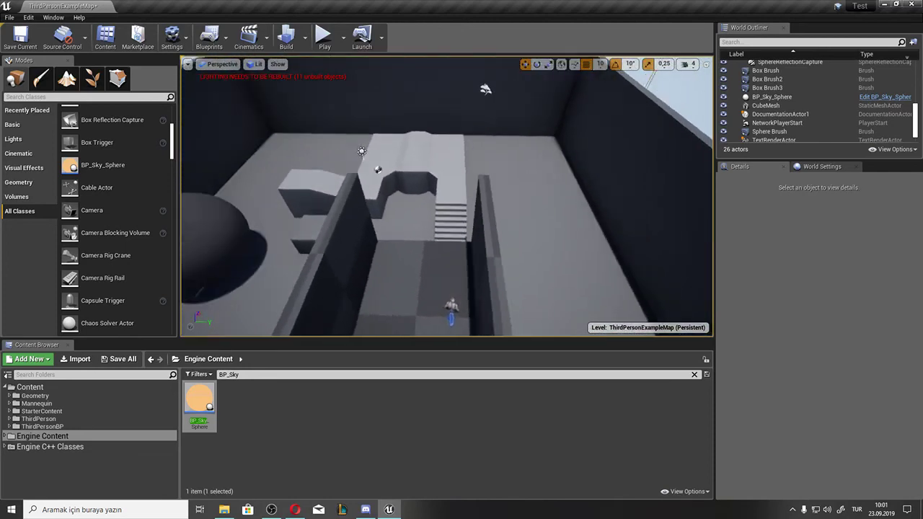
pyautogui.scroll(3, 433, 188)
pyautogui.click(689, 491)
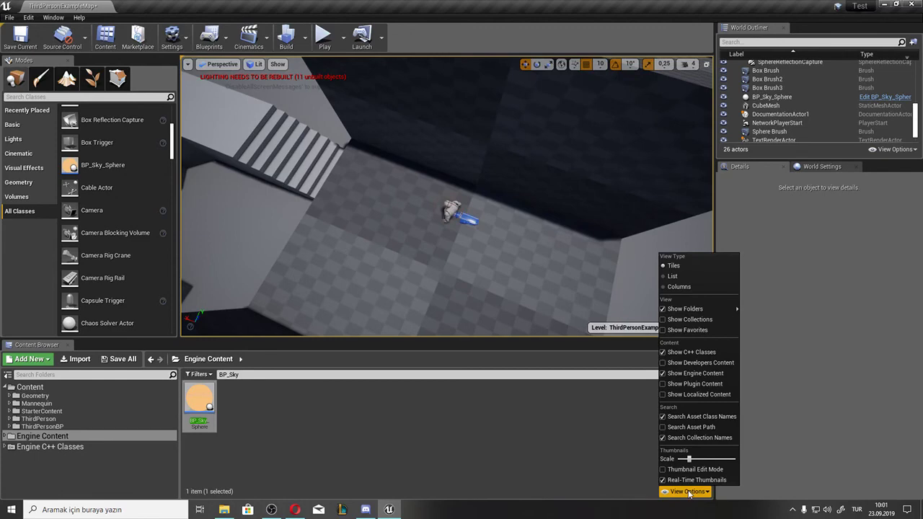
pyautogui.click(679, 375)
# Step: Browse the Recently Placed, Basic, Lights and Visual Effects categories in Modes
pyautogui.moveTo(408, 256); pyautogui.dragTo(457, 159, button='right')
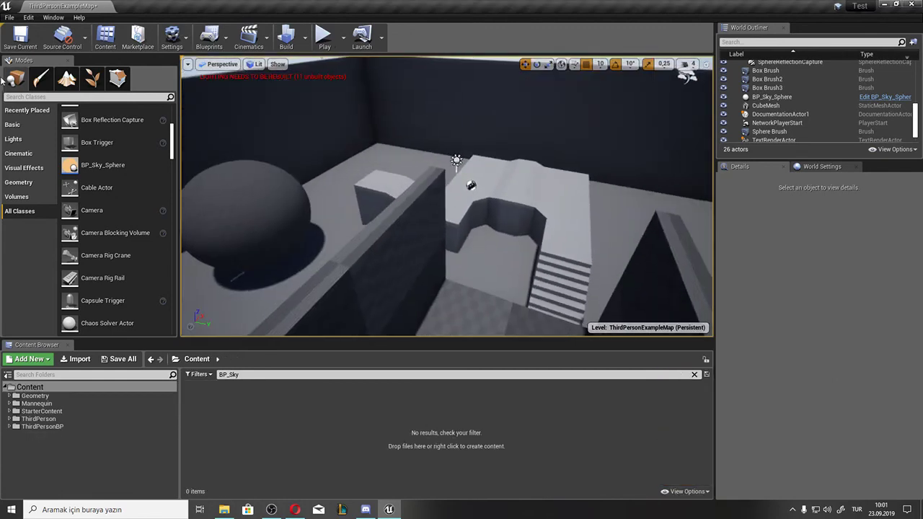
pyautogui.click(25, 110)
pyautogui.click(33, 127)
pyautogui.click(25, 110)
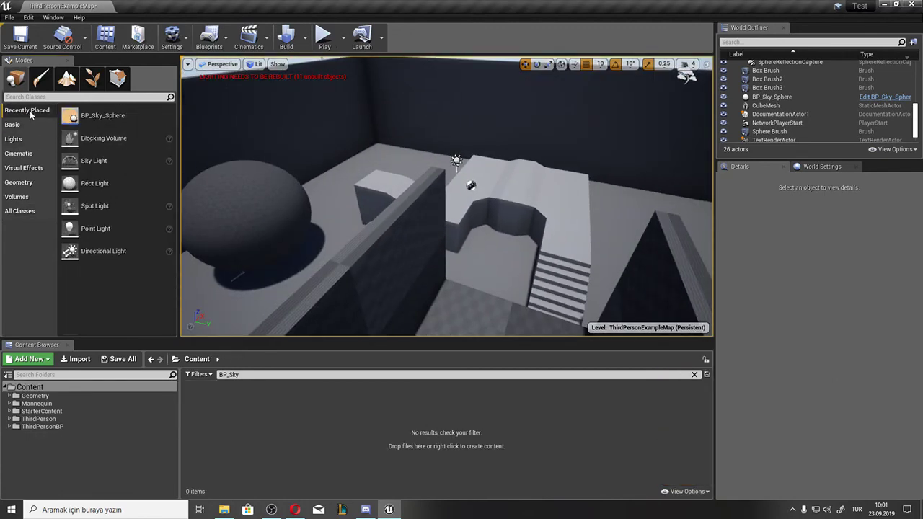
pyautogui.click(29, 125)
pyautogui.click(32, 139)
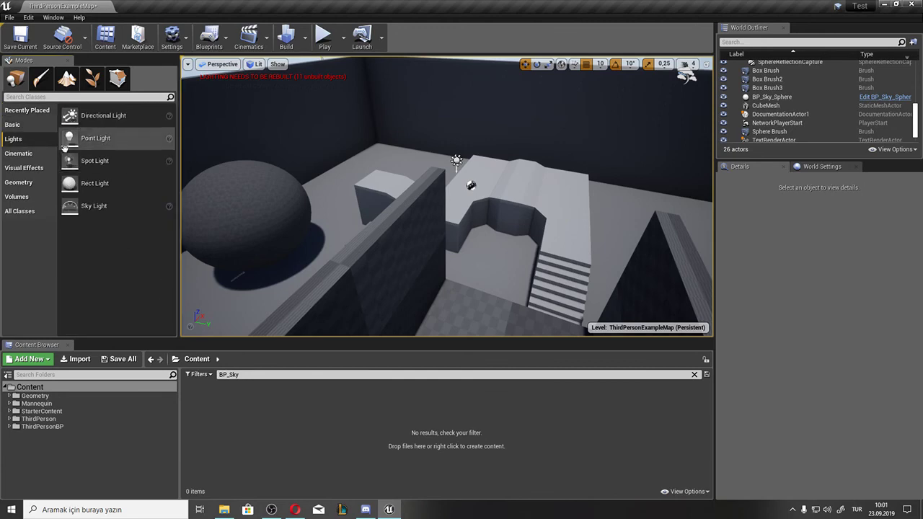
pyautogui.click(31, 171)
pyautogui.moveTo(447, 216); pyautogui.dragTo(461, 238, button='right')
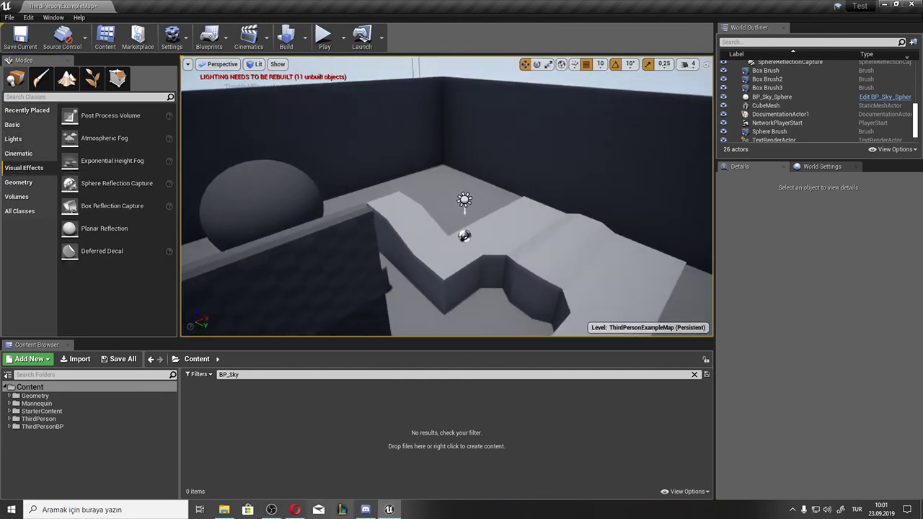